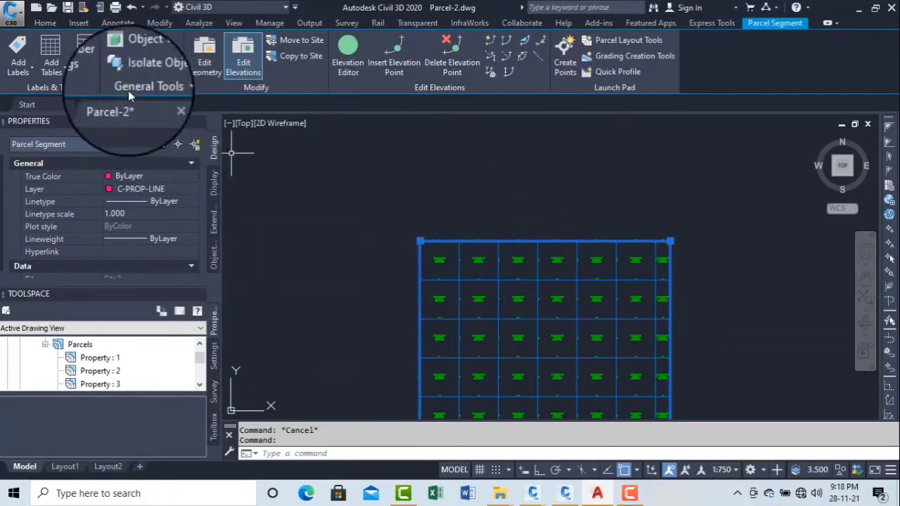
left_click(62, 70)
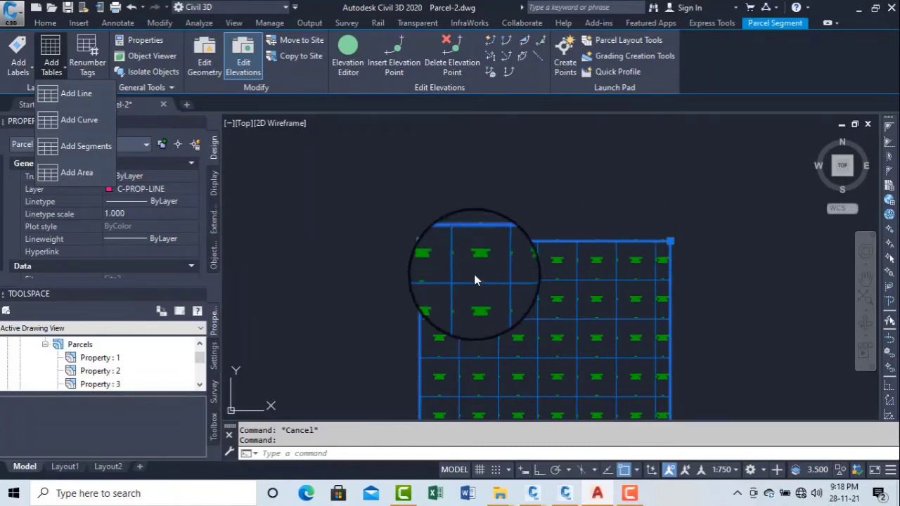
scroll(438, 263, "up", 4)
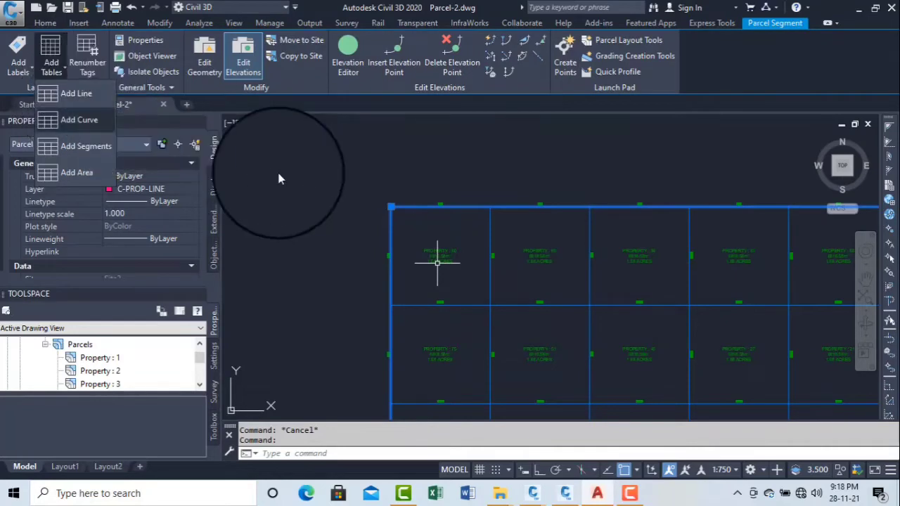
left_click(336, 195)
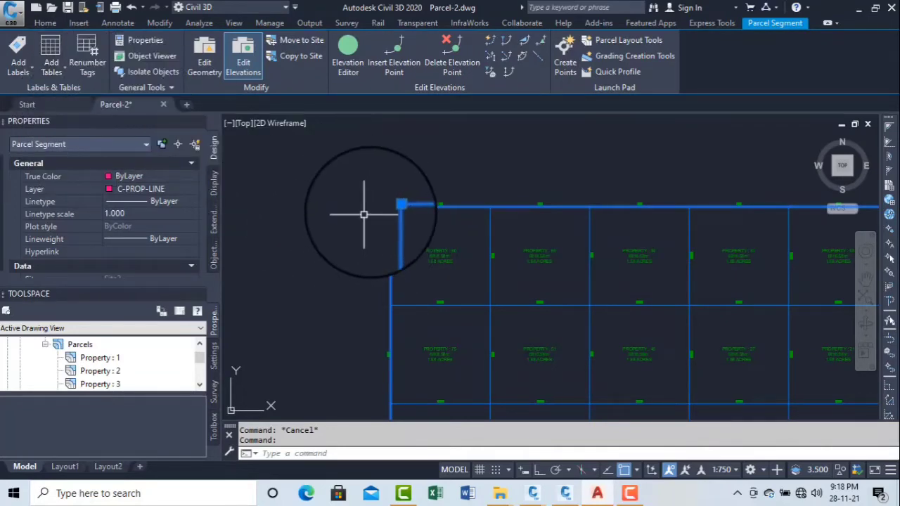
scroll(447, 218, "up", 3)
scroll(458, 197, "down", 5)
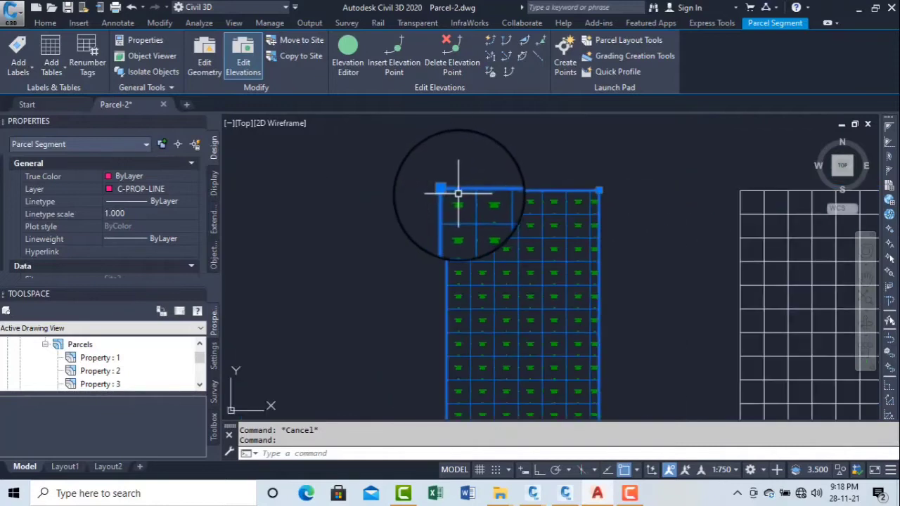
middle_click_drag(458, 197, 452, 187)
scroll(393, 155, "down", 3)
scroll(394, 160, "up", 1)
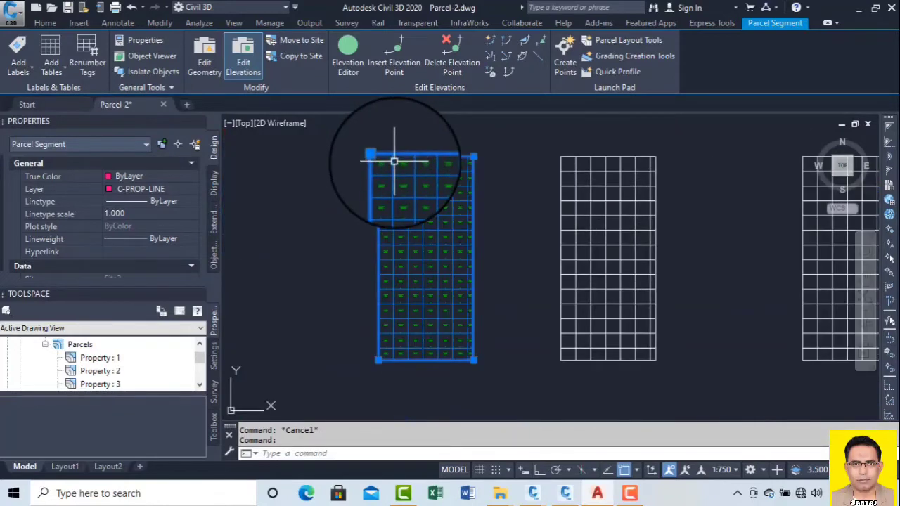
Start creating a parcel line table for the subdivided parcel block.
left_click(47, 68)
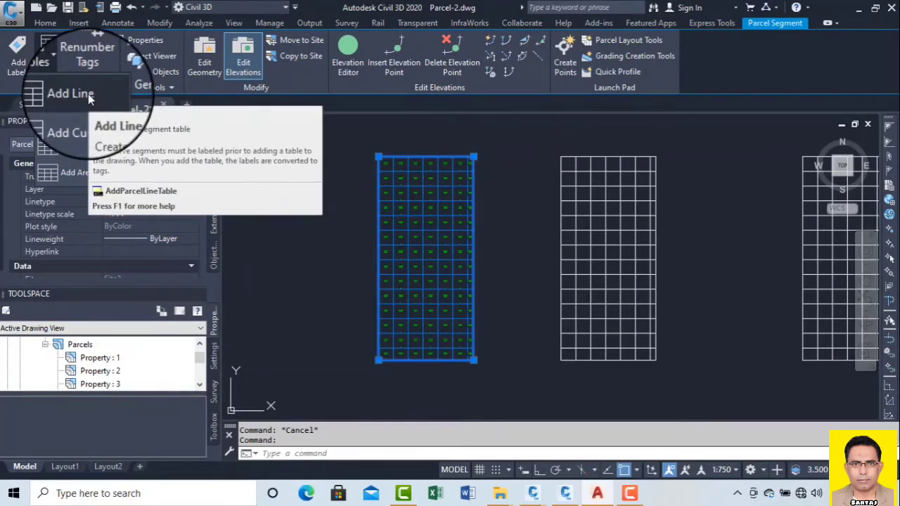
left_click(77, 94)
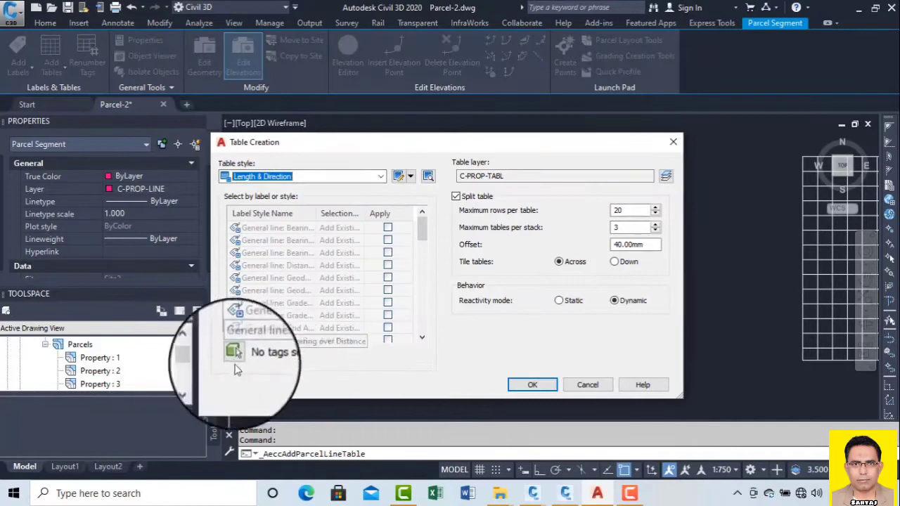
Try adding a column to the Length & Direction table style and check which segment properties its contents can use.
left_click(398, 177)
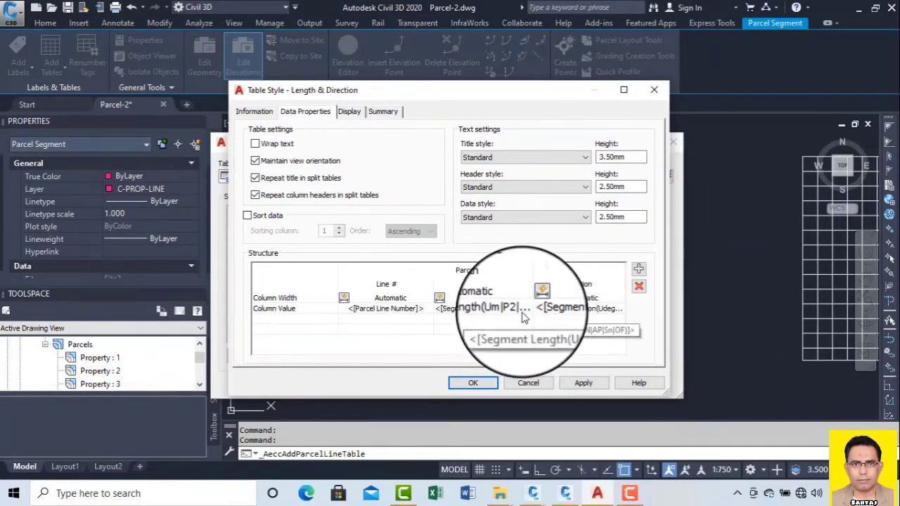
left_click(637, 270)
left_click_drag(544, 351, 618, 344)
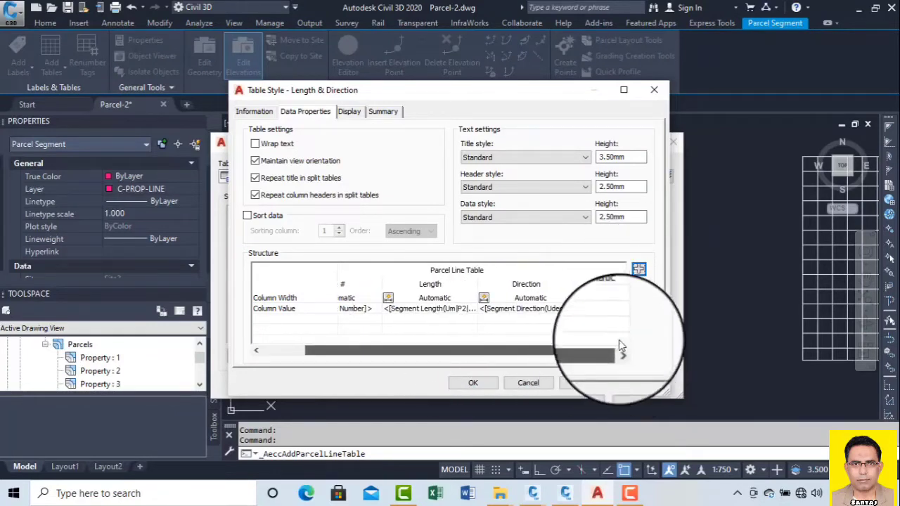
double_click(604, 312)
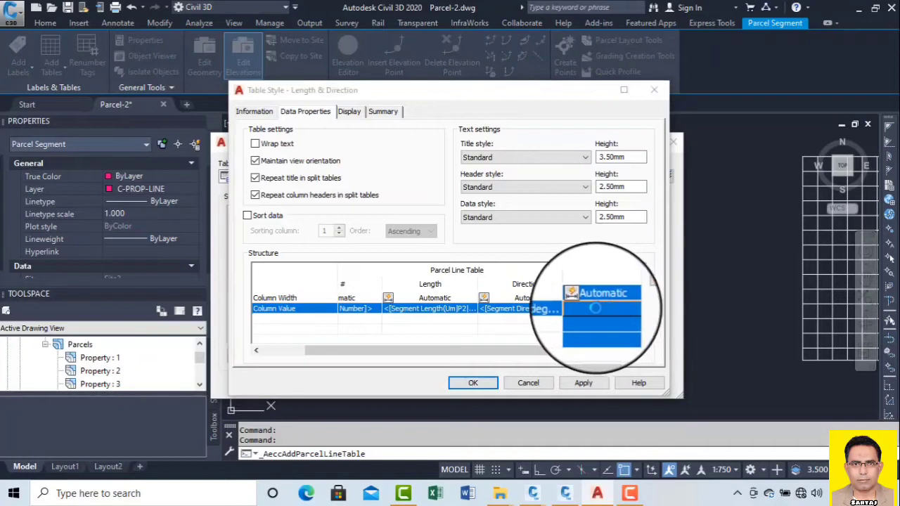
left_click(345, 189)
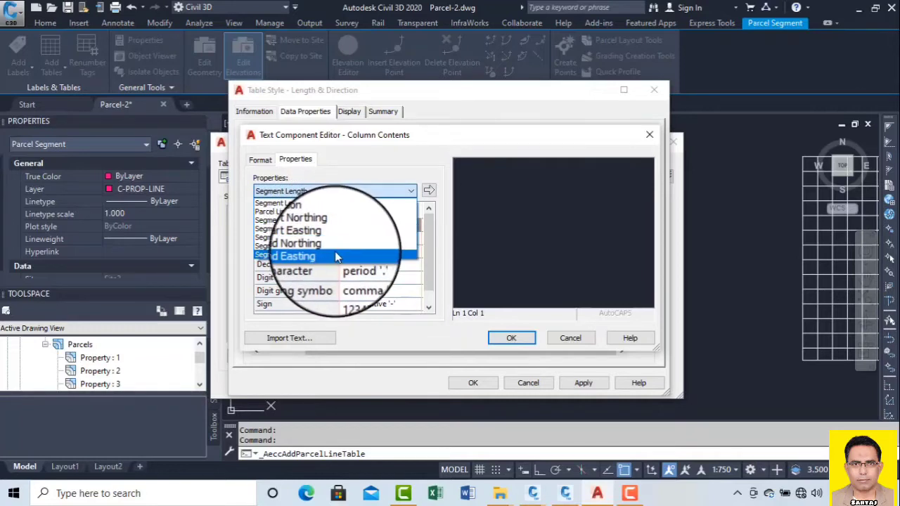
left_click(648, 134)
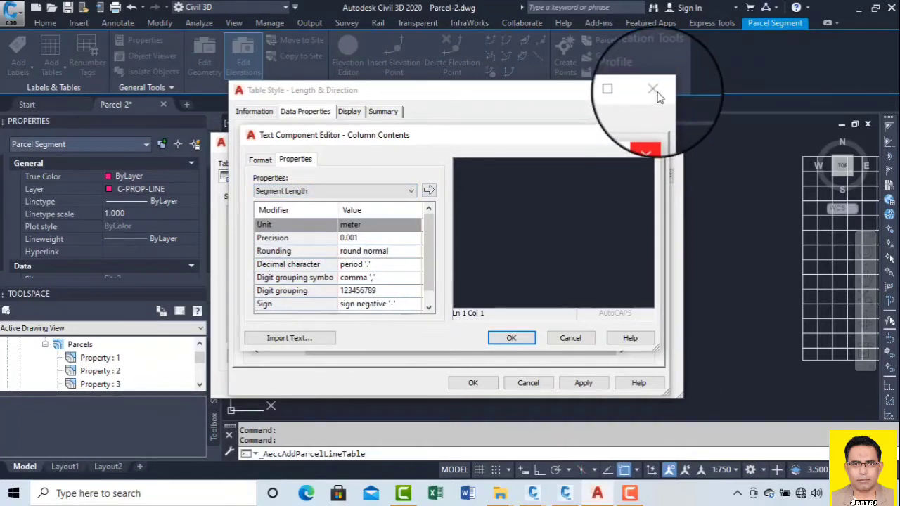
left_click(569, 338)
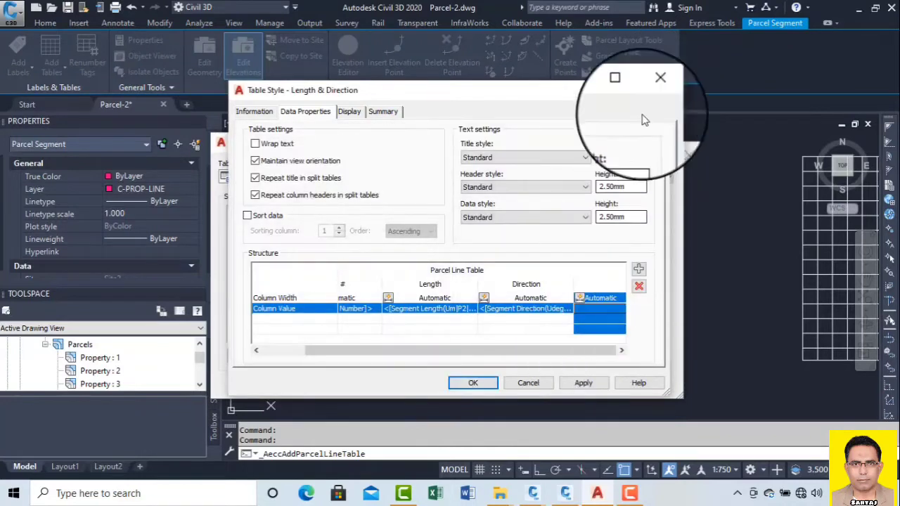
left_click(654, 90)
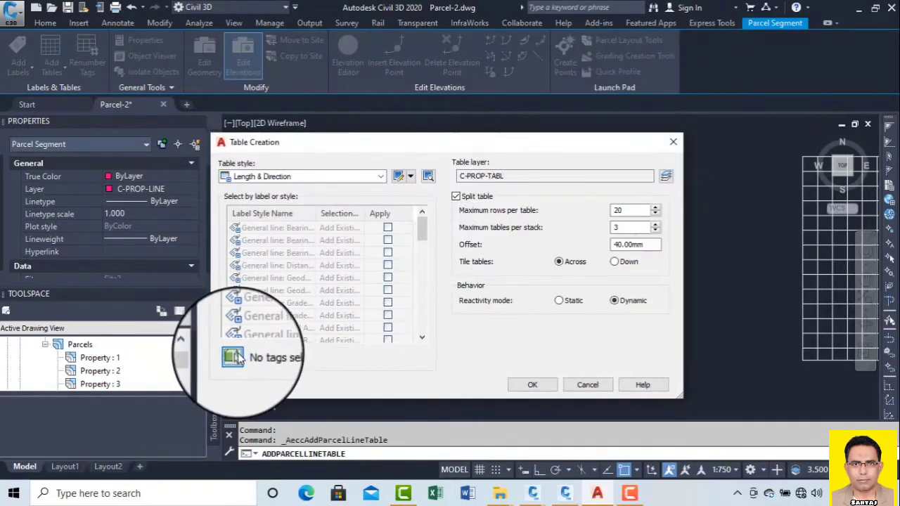
Pick all line labels on the labelled parcel block as the contents of the Length & Direction table.
left_click(236, 355)
scroll(471, 218, "down", 3)
scroll(466, 214, "up", 3)
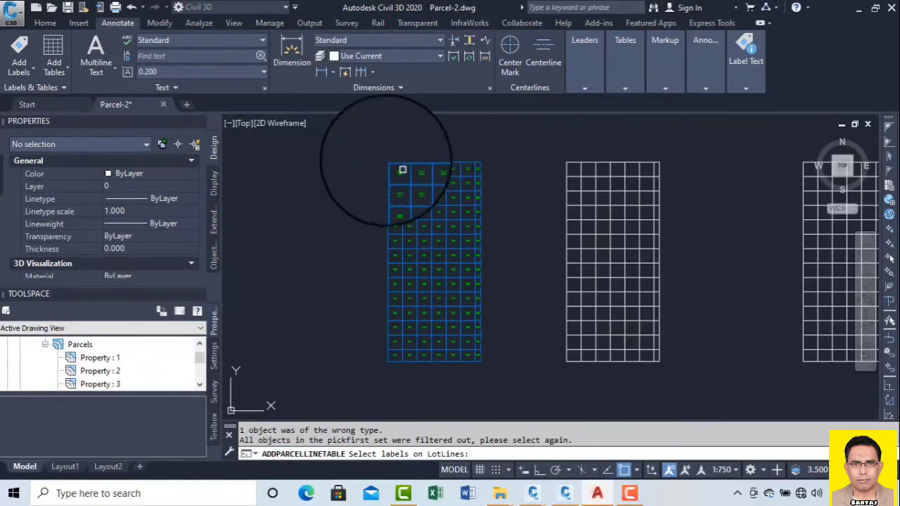
left_click(365, 147)
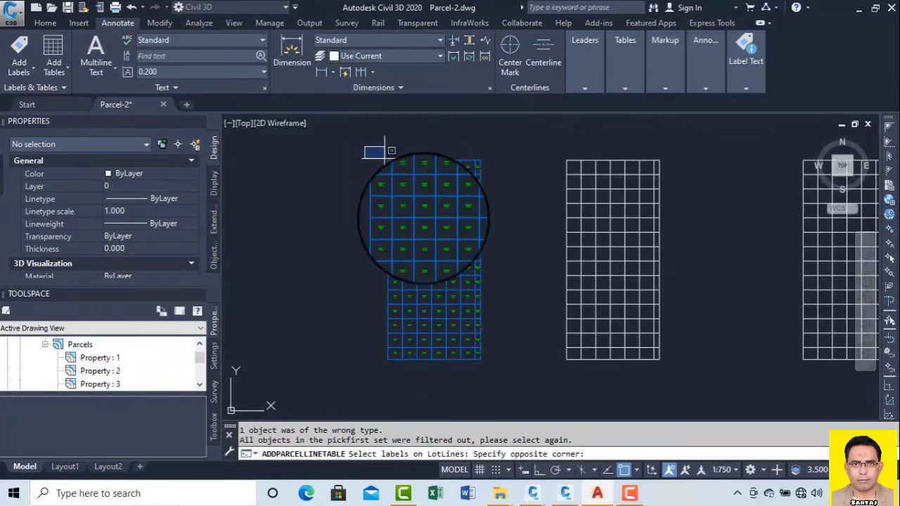
left_click(507, 387)
key("Return")
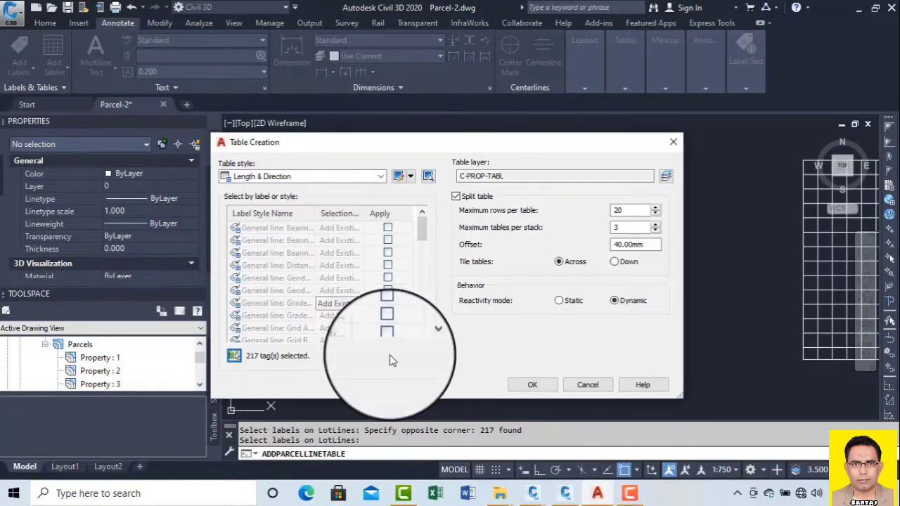
left_click(532, 384)
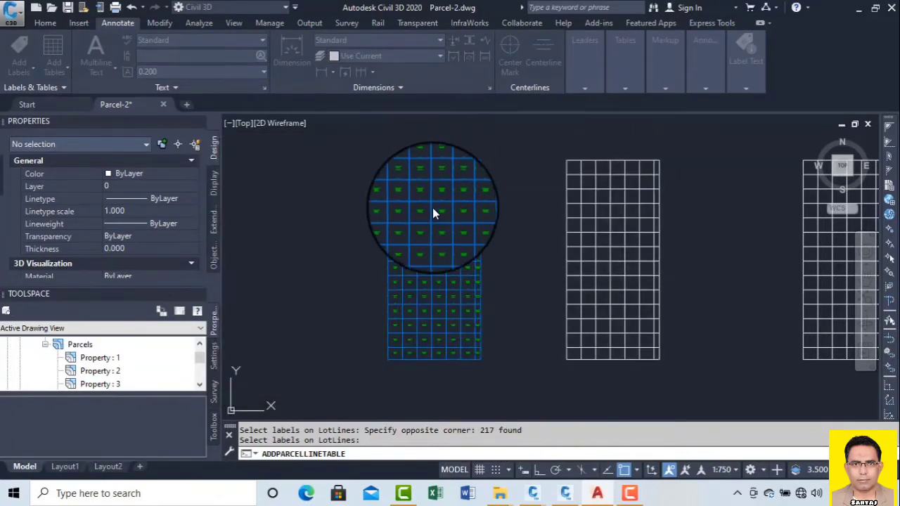
Place the split parcel line tables in the empty area below the parcel block.
scroll(432, 207, "down", 3)
scroll(473, 211, "down", 2)
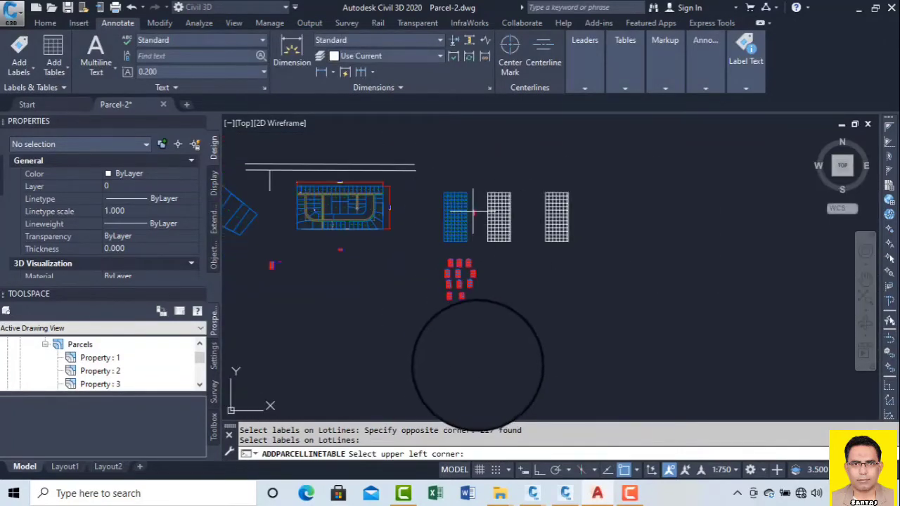
scroll(450, 335, "up", 3)
scroll(444, 288, "up", 2)
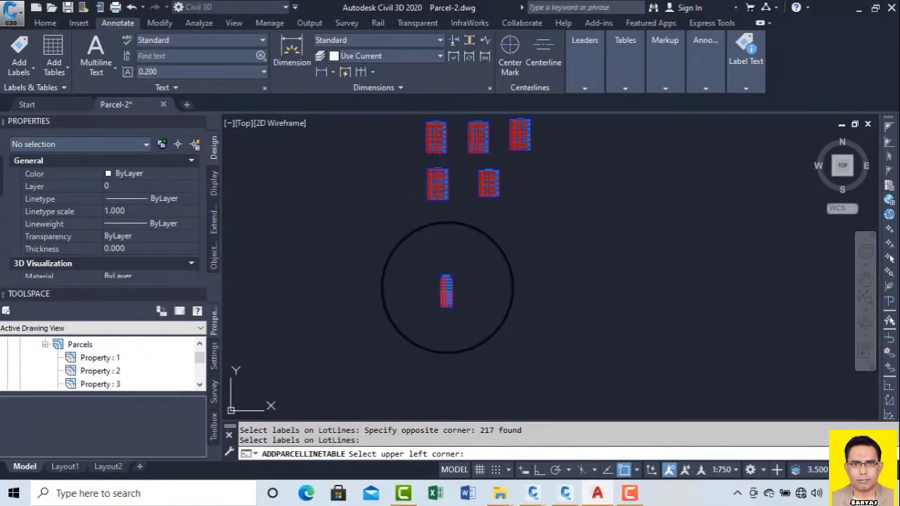
left_click(444, 288)
Examine the parcel line tables' line numbers, lengths and directions and compare them with the line tags on the parcel block.
scroll(444, 287, "up", 5)
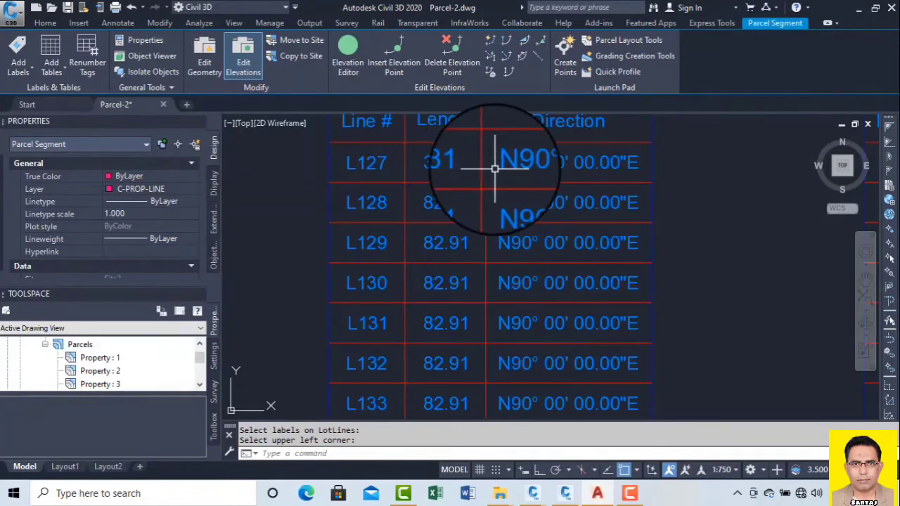
middle_click_drag(495, 169, 523, 227)
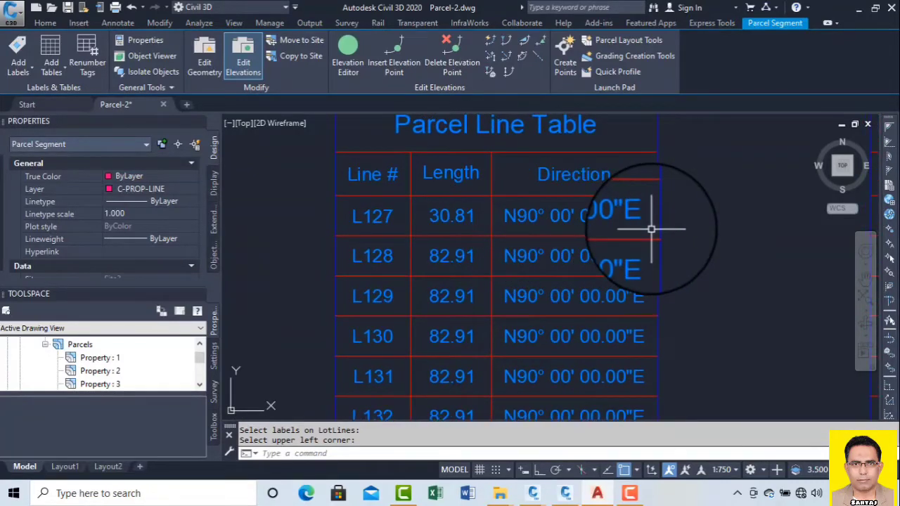
scroll(651, 229, "down", 6)
middle_click_drag(582, 211, 574, 350)
scroll(592, 281, "up", 8)
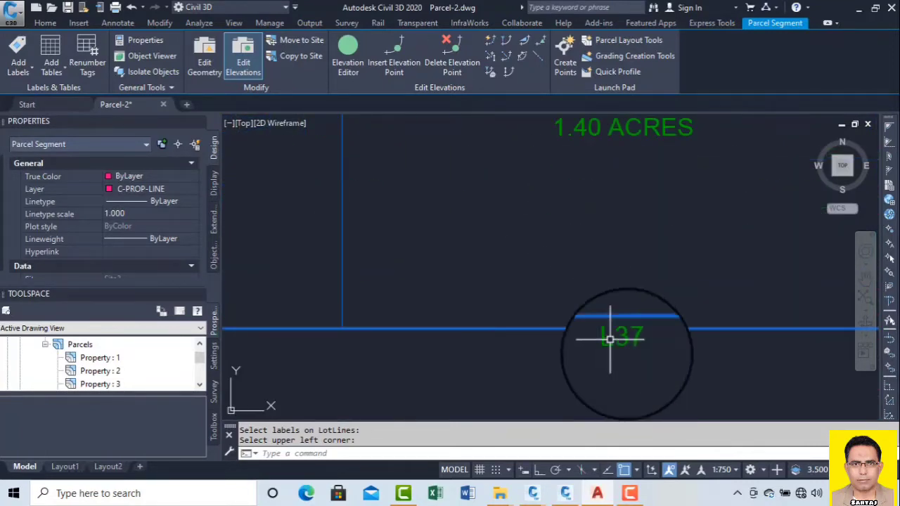
scroll(626, 353, "up", 5)
scroll(626, 351, "down", 14)
scroll(607, 153, "up", 4)
middle_click_drag(607, 154, 582, 261)
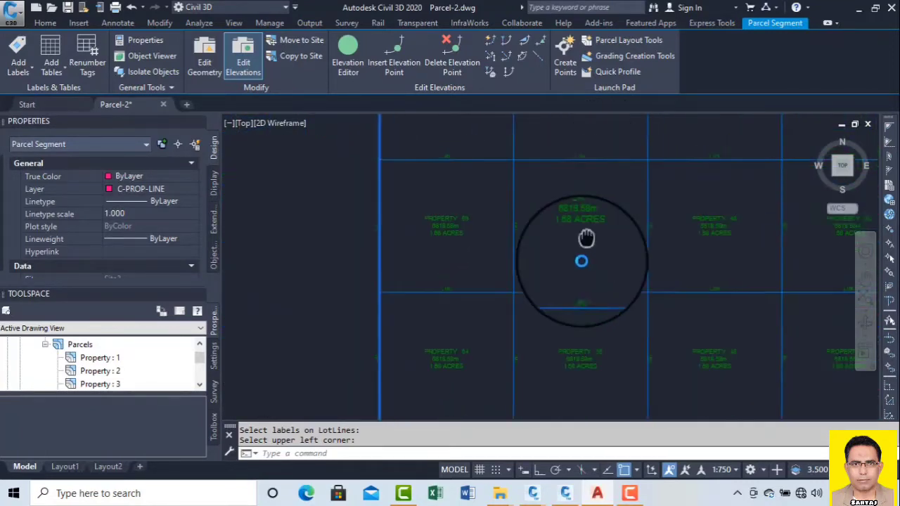
scroll(576, 165, "up", 6)
scroll(570, 170, "down", 10)
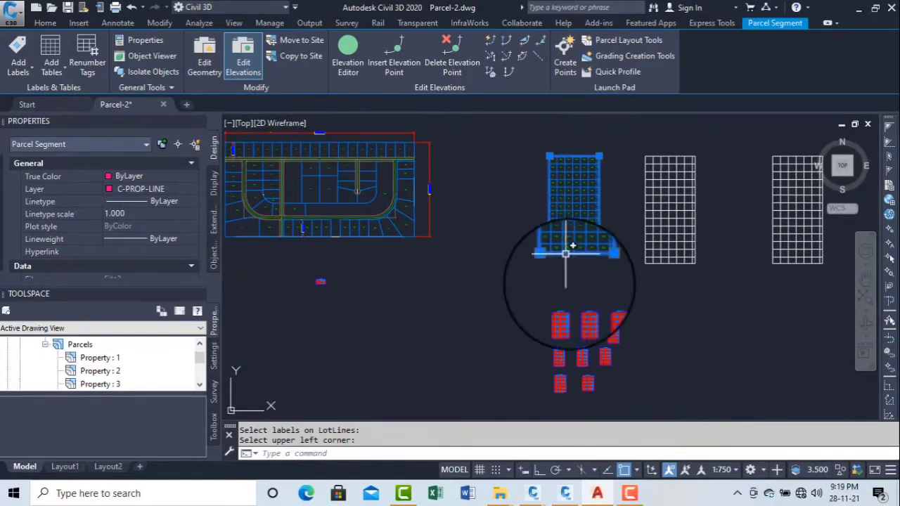
middle_click_drag(571, 245, 556, 178)
scroll(467, 277, "up", 8)
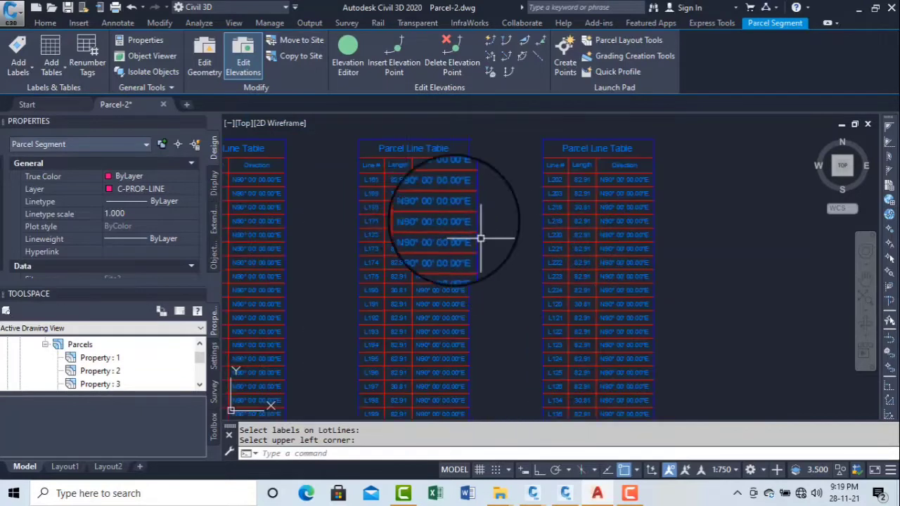
right_click(437, 204)
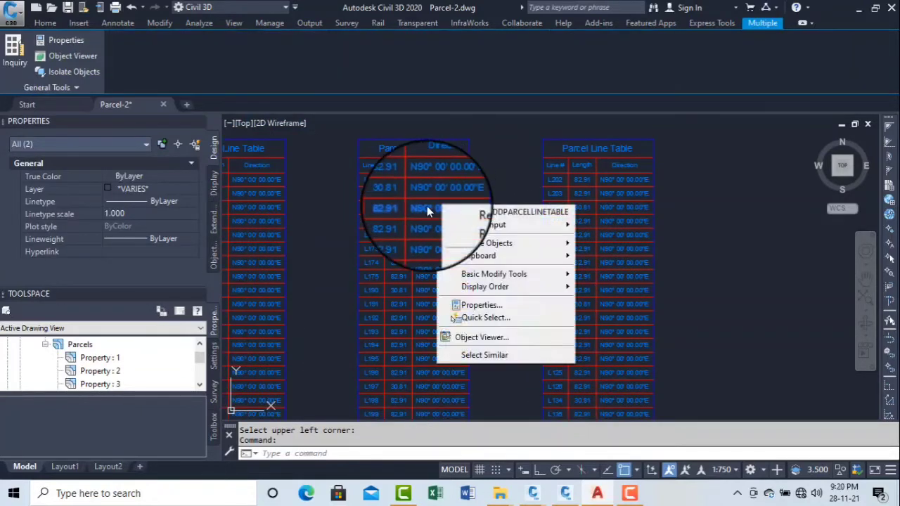
left_click(428, 209)
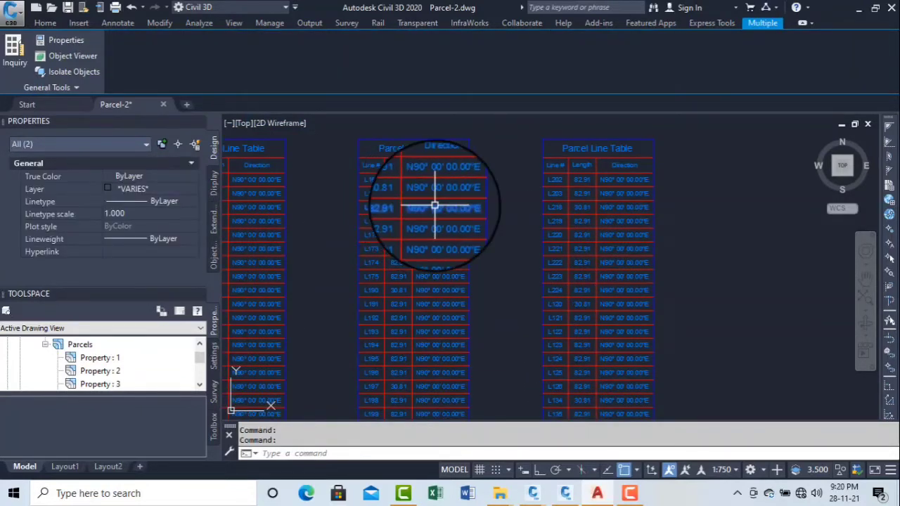
right_click(434, 206)
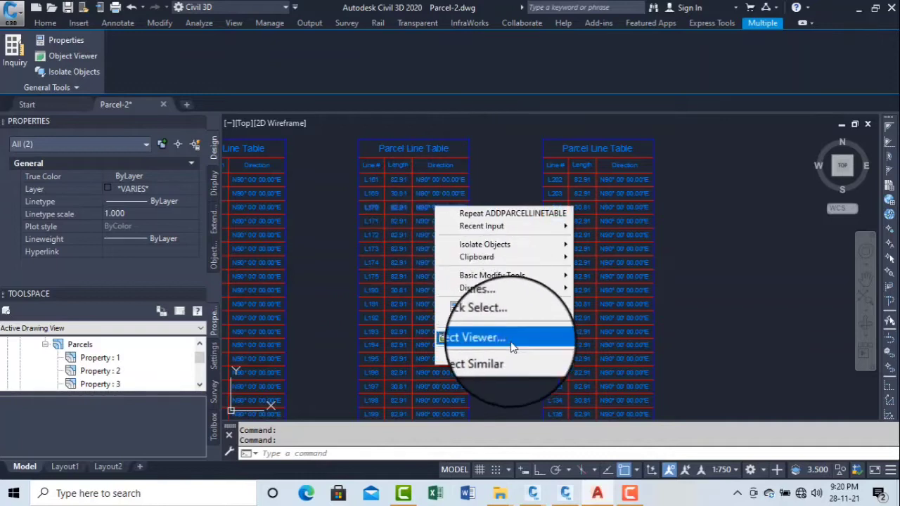
left_click(417, 169)
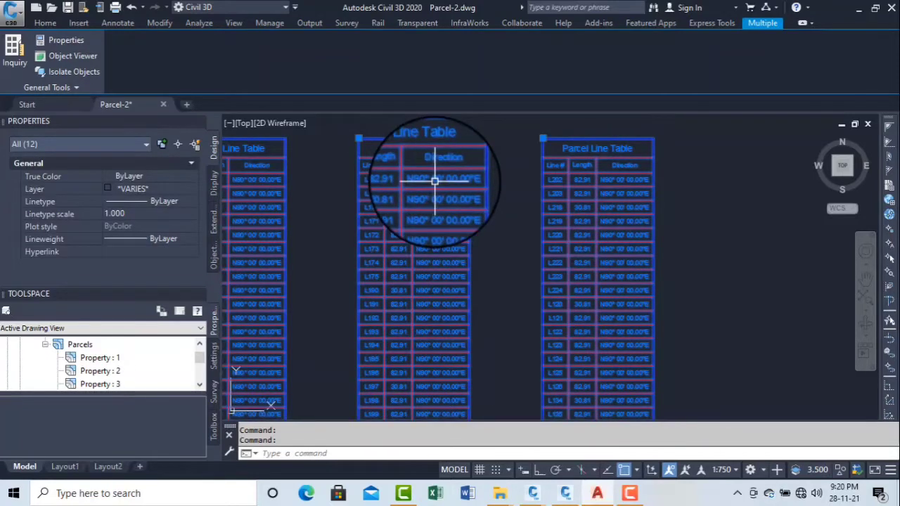
right_click(436, 183)
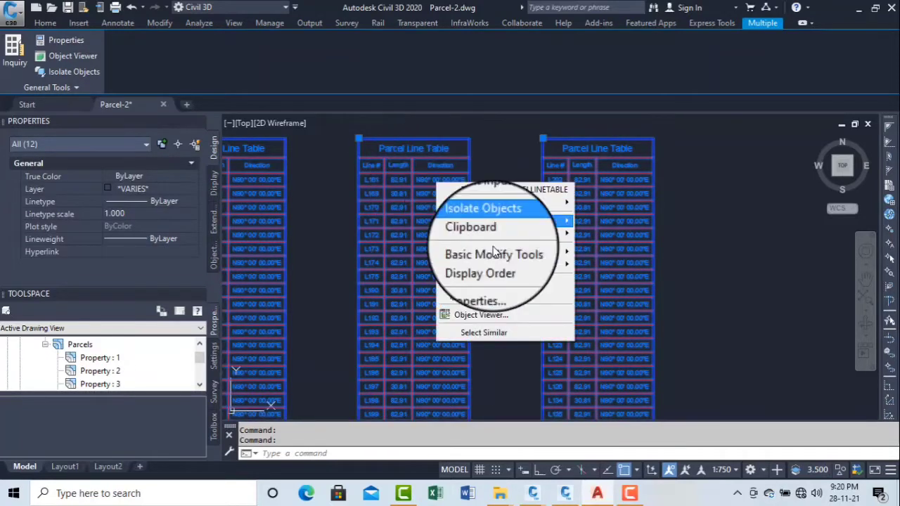
left_click(517, 286)
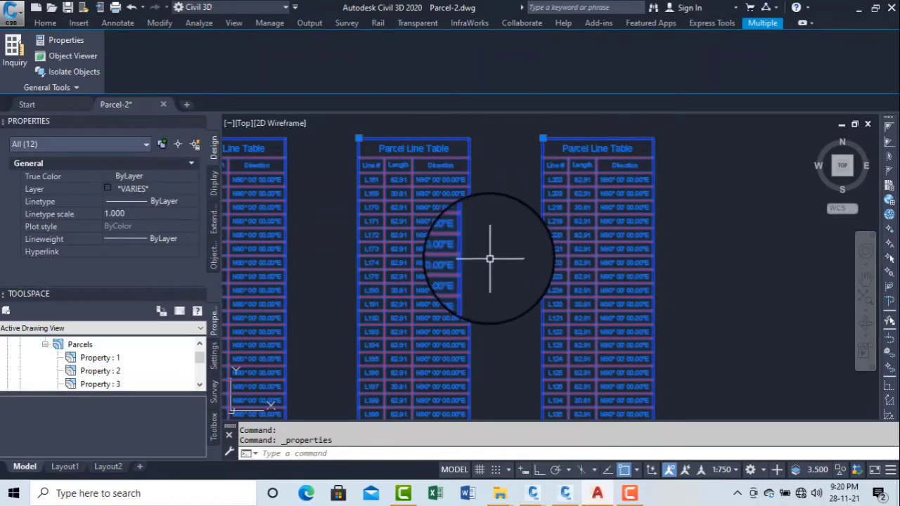
key("Escape")
key("Escape")
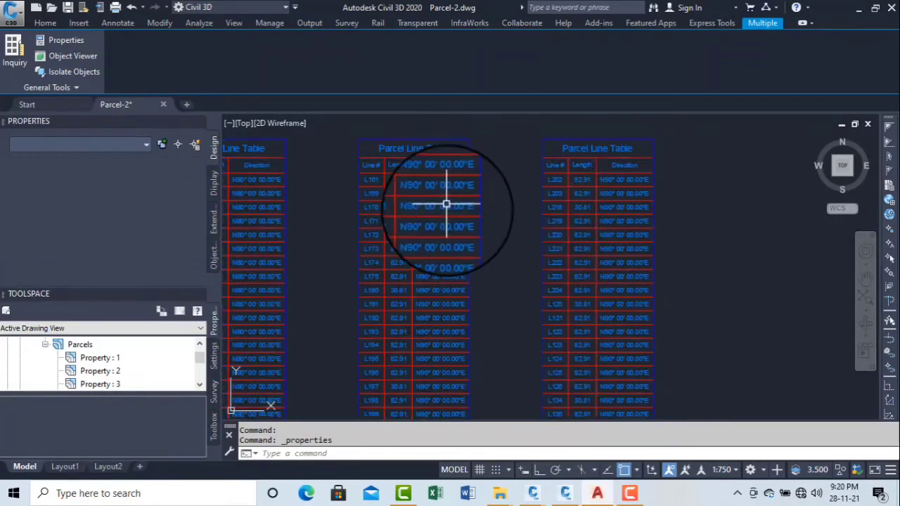
Open the Length & Direction table style from the parcel line table's properties and add an empty column to its structure.
left_click(446, 193)
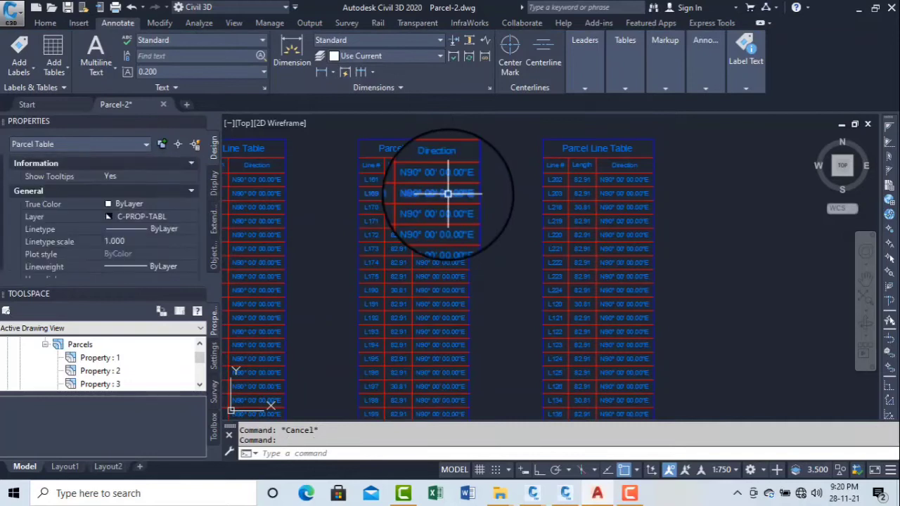
right_click(443, 193)
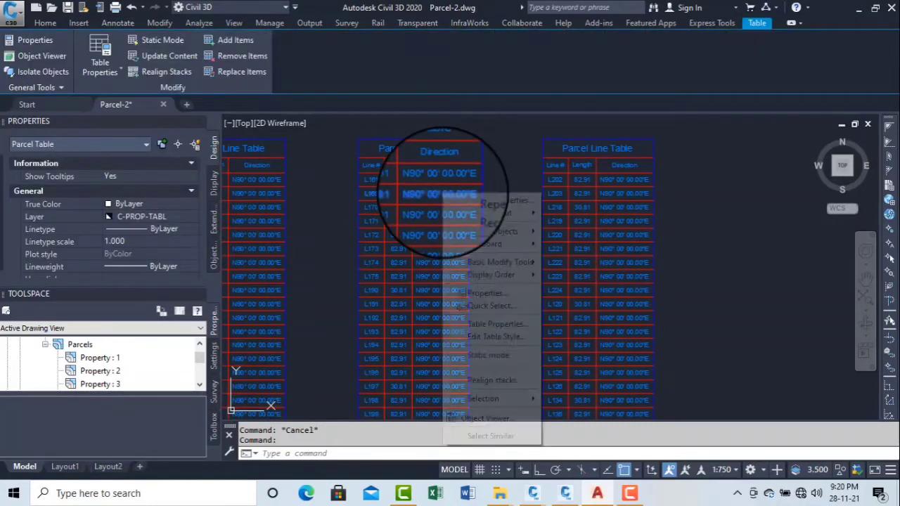
left_click(500, 325)
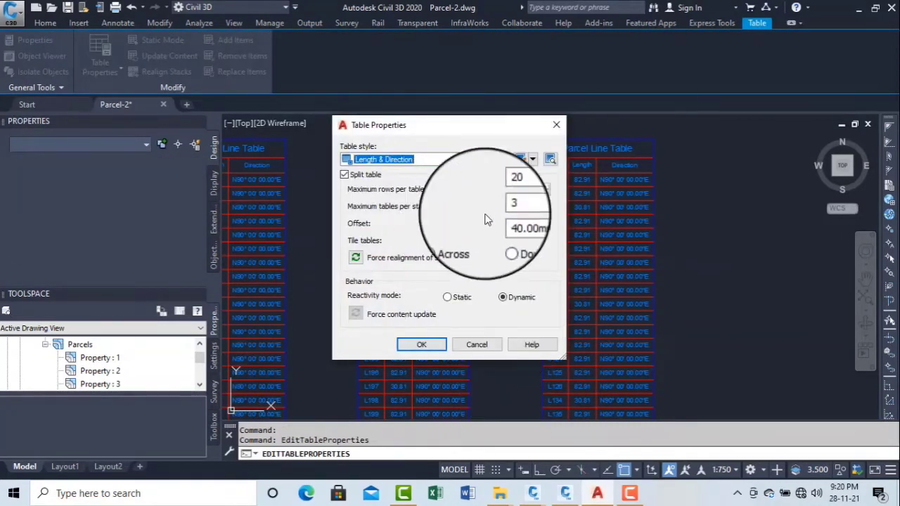
left_click(521, 162)
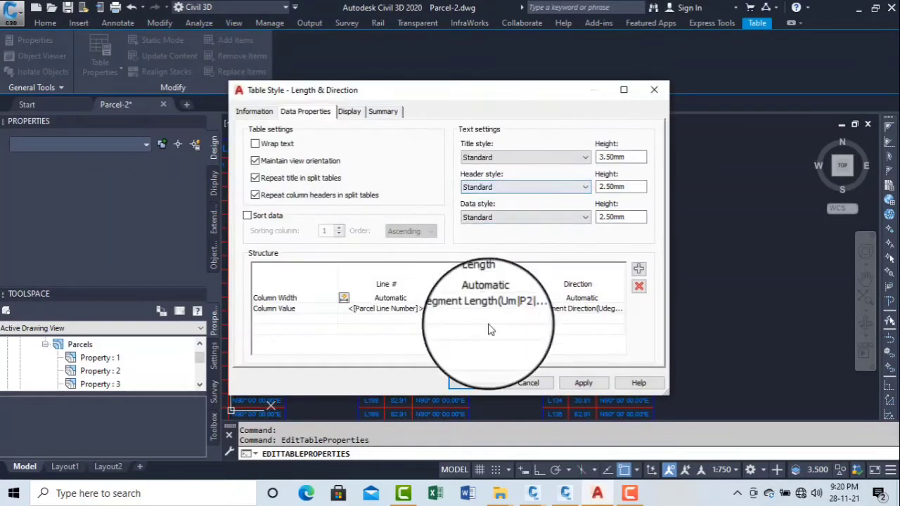
left_click(638, 270)
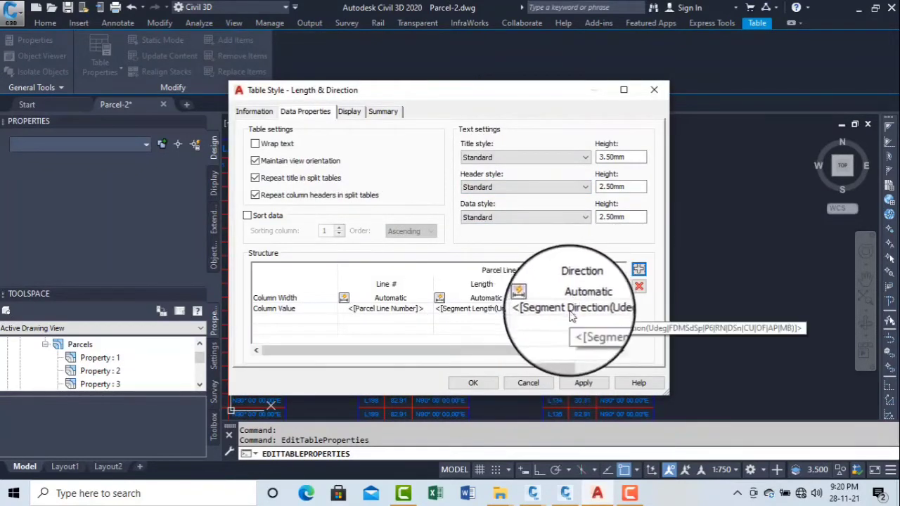
Delete the Direction column from the Length & Direction table style and apply the change to the parcel line tables.
left_click(578, 294)
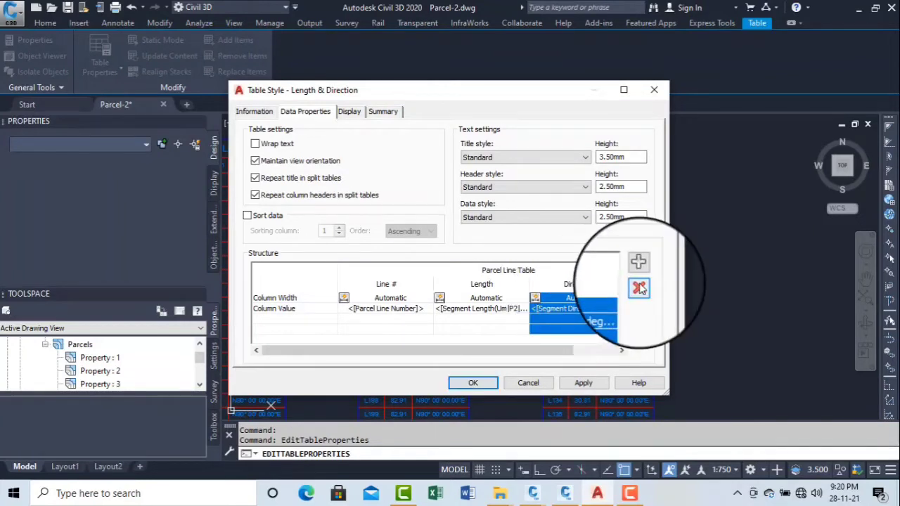
left_click(639, 288)
left_click(583, 383)
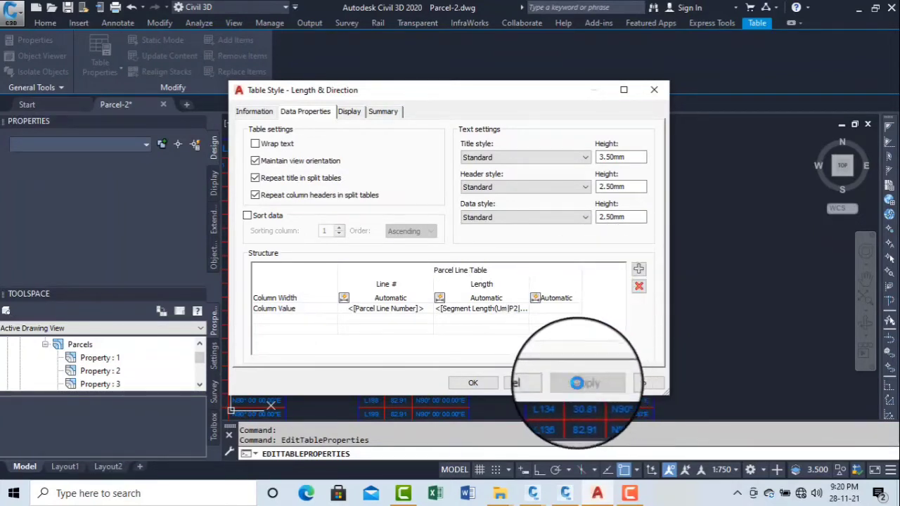
left_click(472, 382)
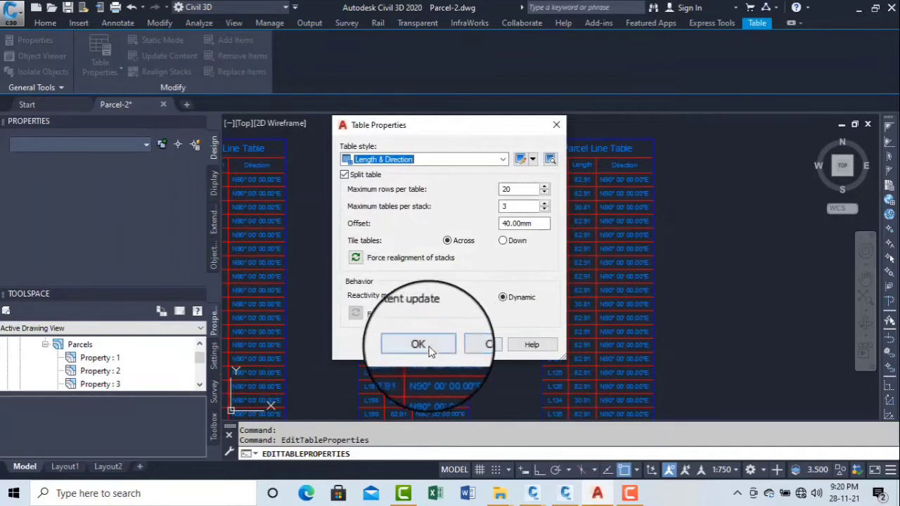
left_click(420, 344)
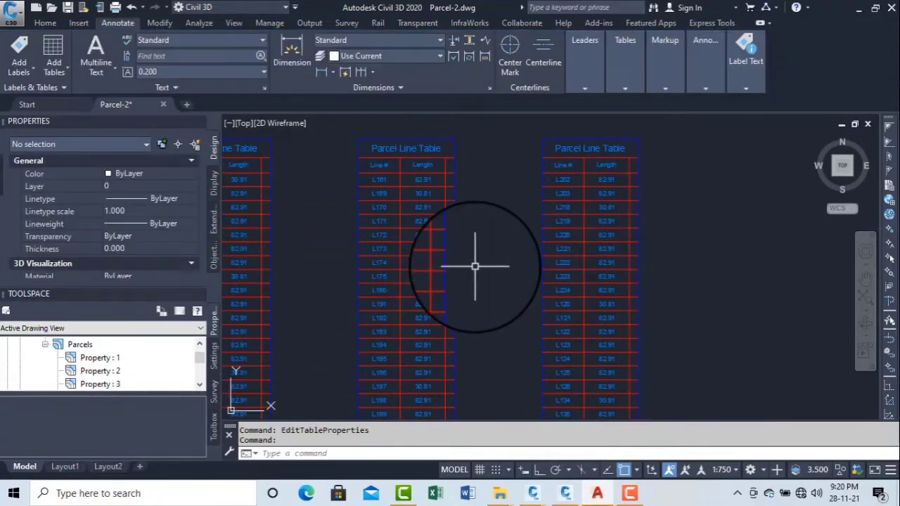
Examine the columns of the updated parcel line tables and locate the subdivision block with internal roads.
scroll(474, 242, "down", 3)
scroll(450, 229, "up", 3)
scroll(450, 229, "up", 2)
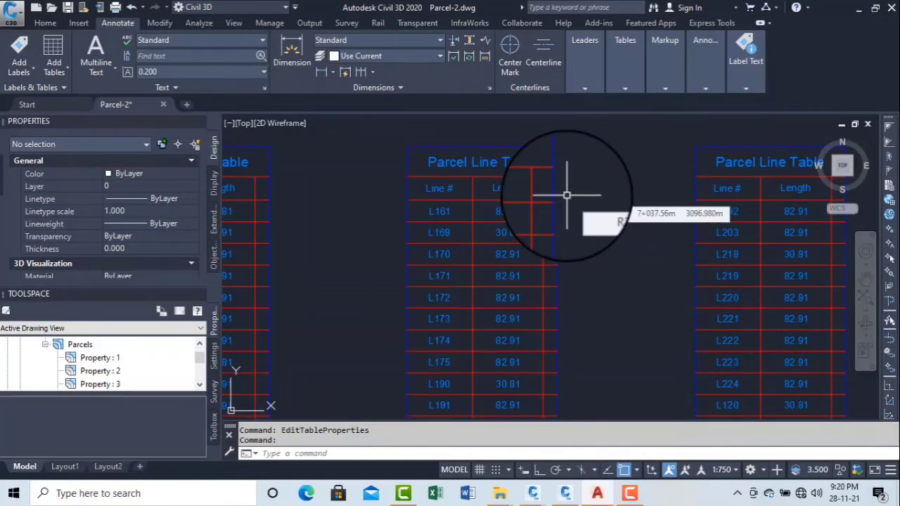
scroll(556, 202, "down", 5)
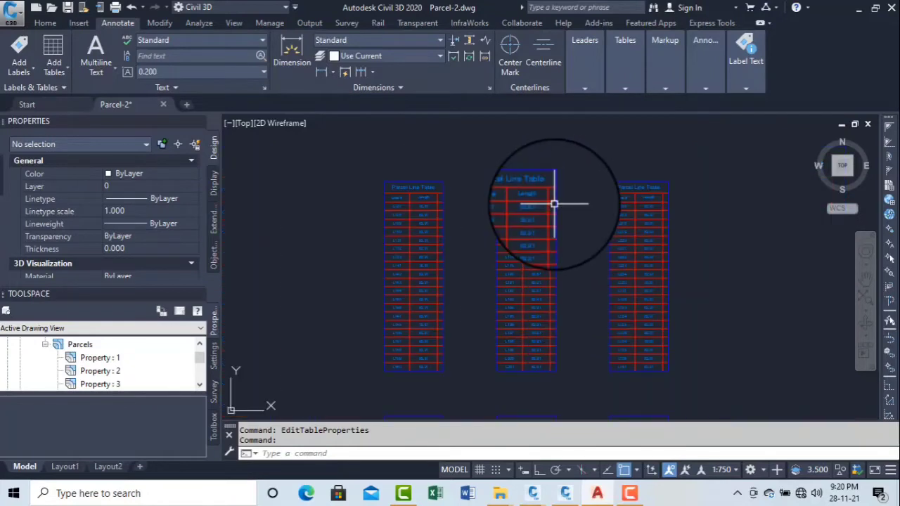
scroll(555, 209, "down", 5)
middle_click_drag(554, 214, 571, 379)
scroll(554, 251, "down", 5)
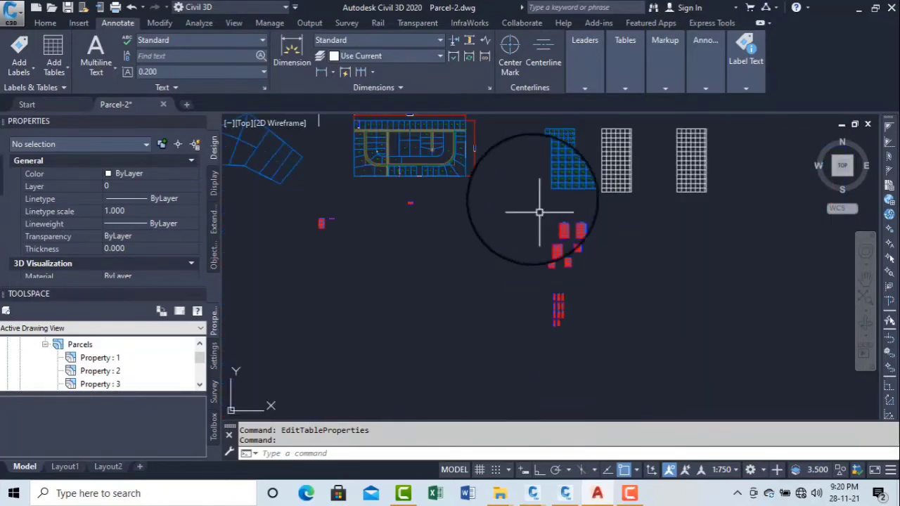
middle_click_drag(545, 207, 578, 280)
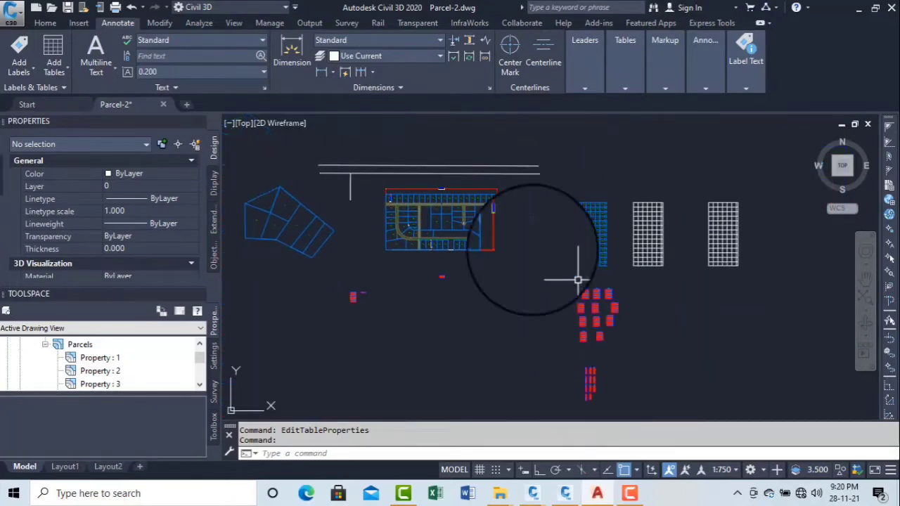
left_click(56, 67)
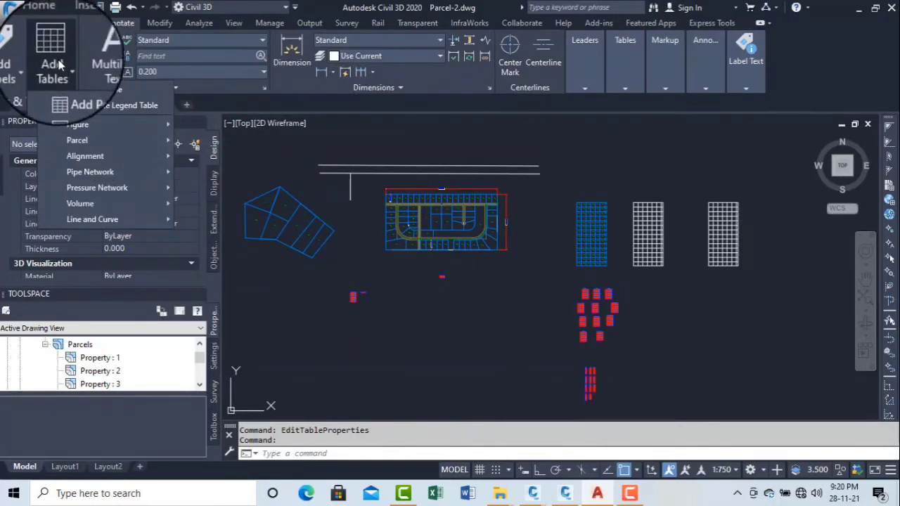
left_click(59, 74)
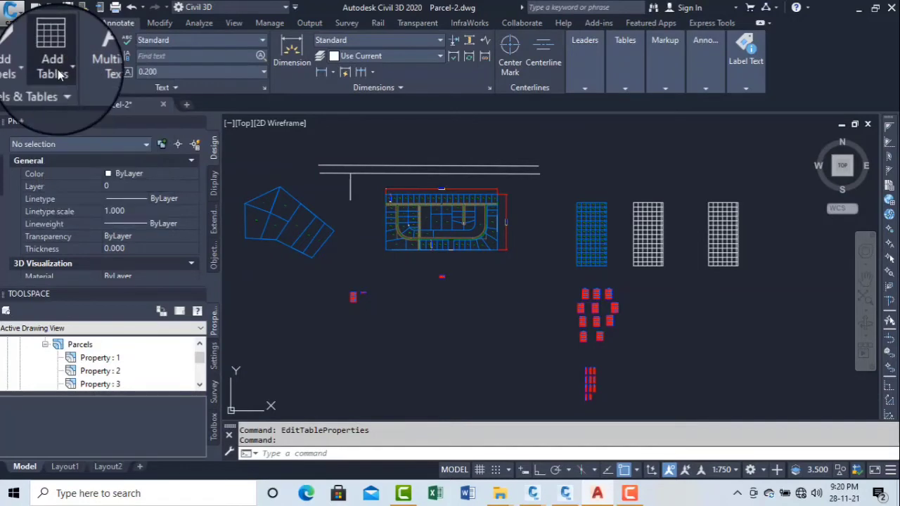
left_click(59, 74)
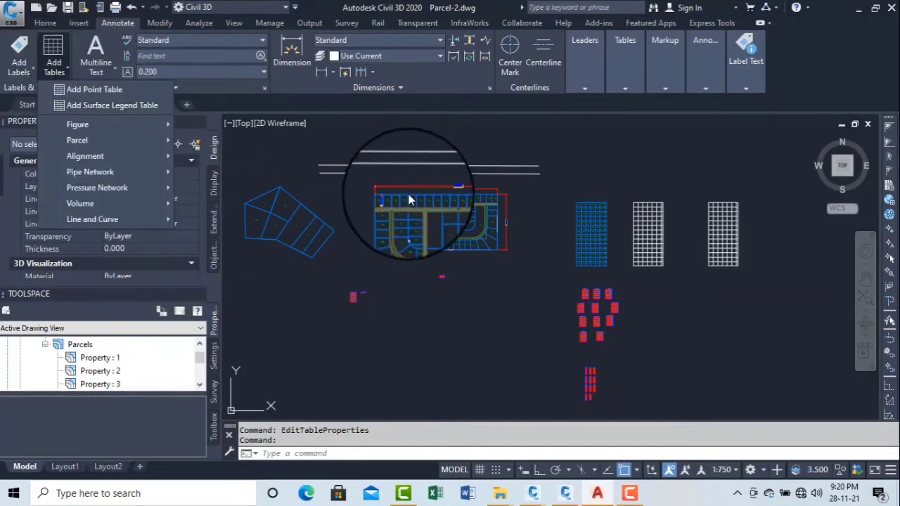
Select all line labels on the subdivision block with internal roads for a Length & Direction parcel line table, converting them to tag mode.
scroll(494, 216, "up", 2)
scroll(494, 217, "up", 5)
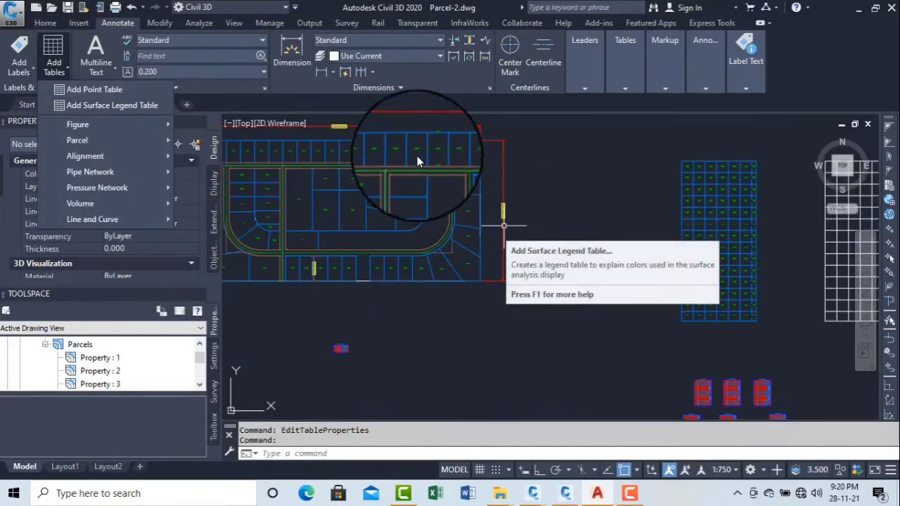
left_click(379, 123)
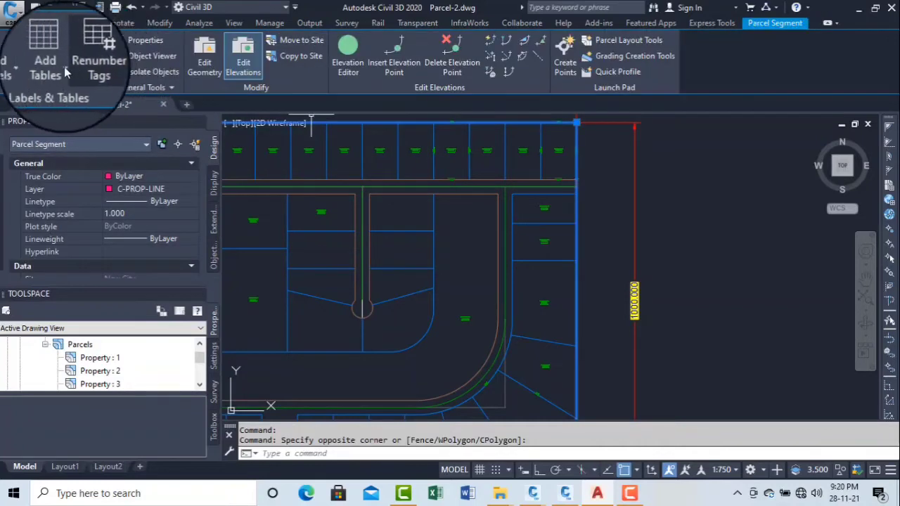
left_click(56, 70)
left_click(77, 97)
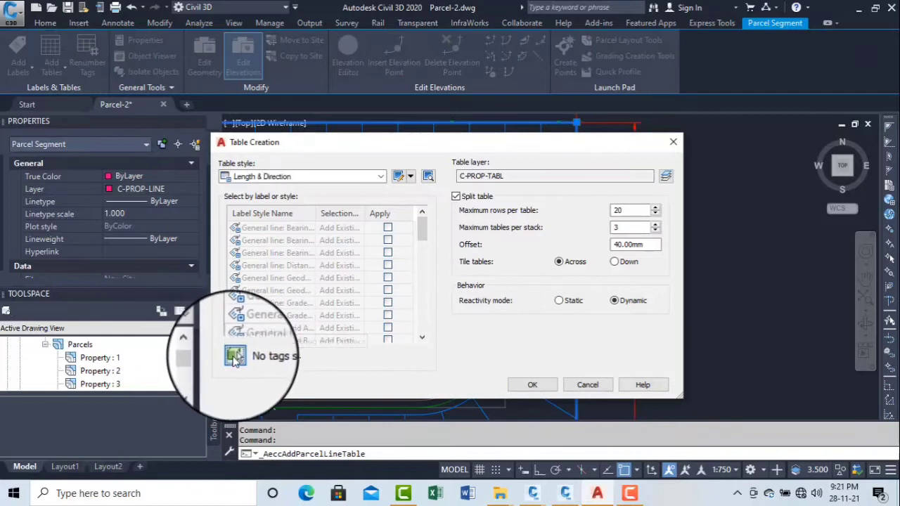
left_click(532, 385)
scroll(450, 256, "down", 5)
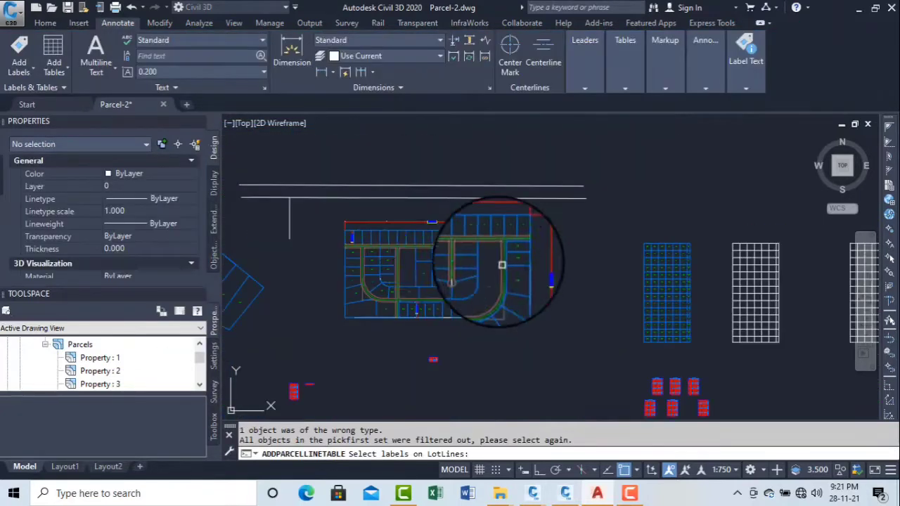
left_click(323, 194)
left_click(558, 327)
key("Return")
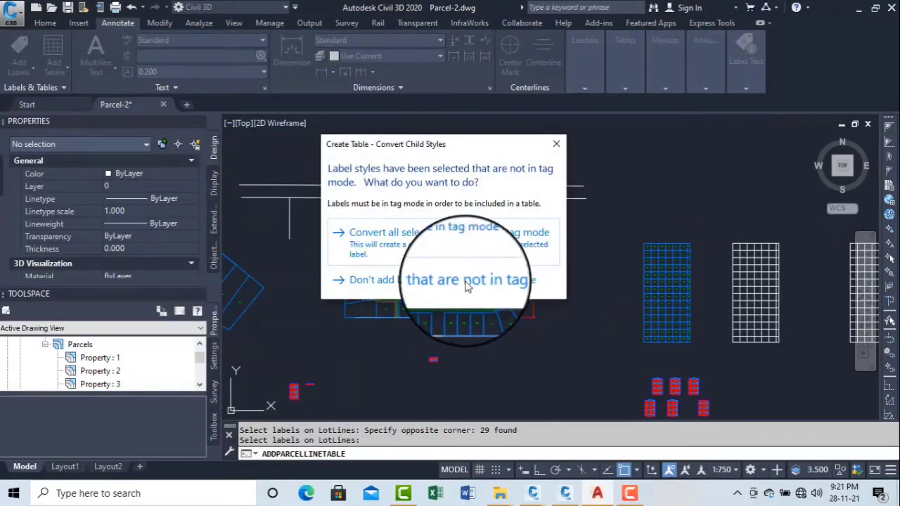
left_click(424, 239)
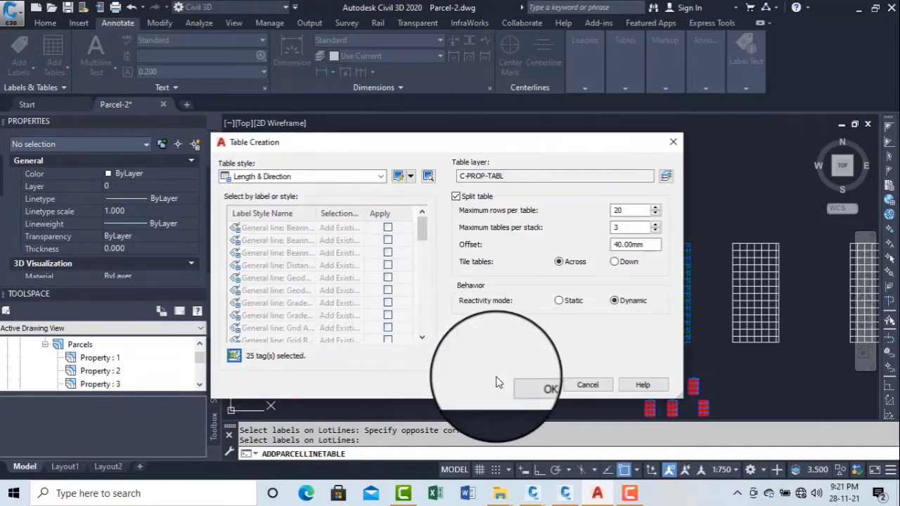
Create the split parcel line table and place it in the empty area below the road subdivision block.
left_click(534, 385)
scroll(453, 328, "up", 9)
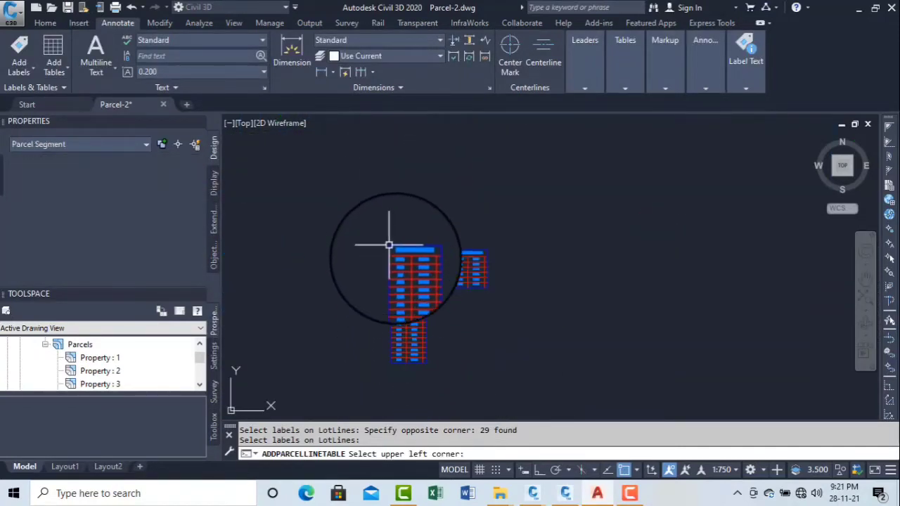
left_click(387, 246)
Examine the new parcel line tables' line numbers and lengths and compare them with the line tags on the road subdivision block.
scroll(393, 263, "up", 5)
middle_click_drag(363, 249, 429, 239)
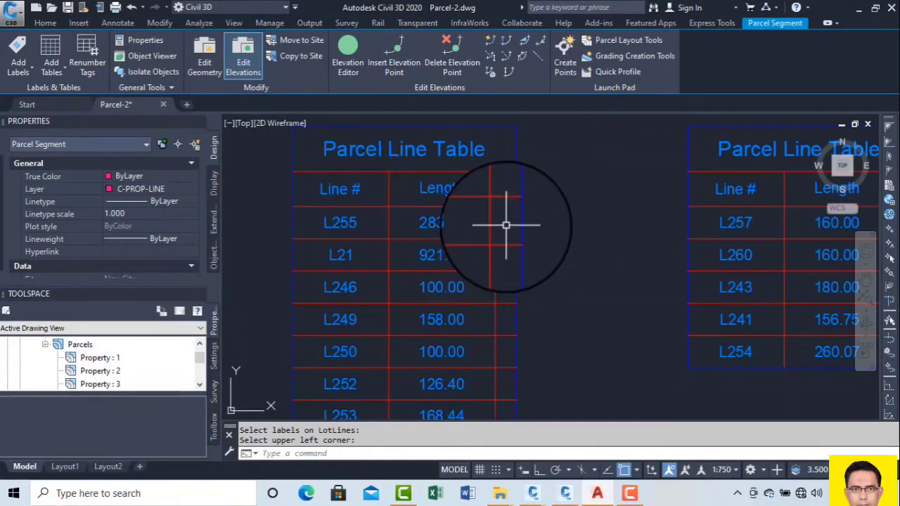
scroll(506, 229, "down", 10)
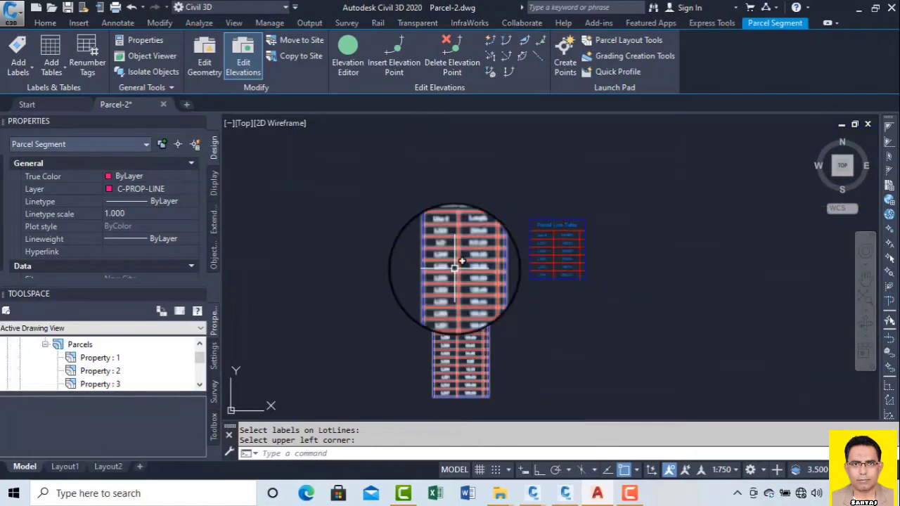
scroll(450, 229, "up", 8)
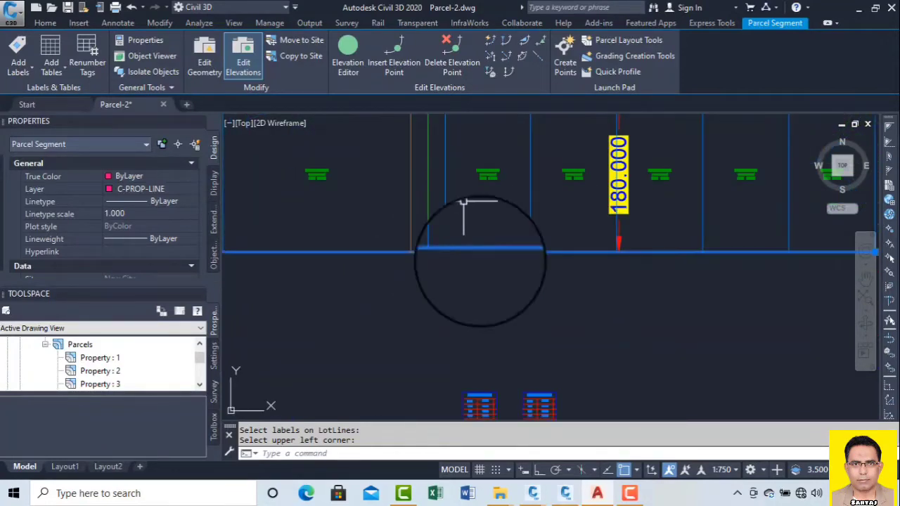
scroll(492, 296, "up", 5)
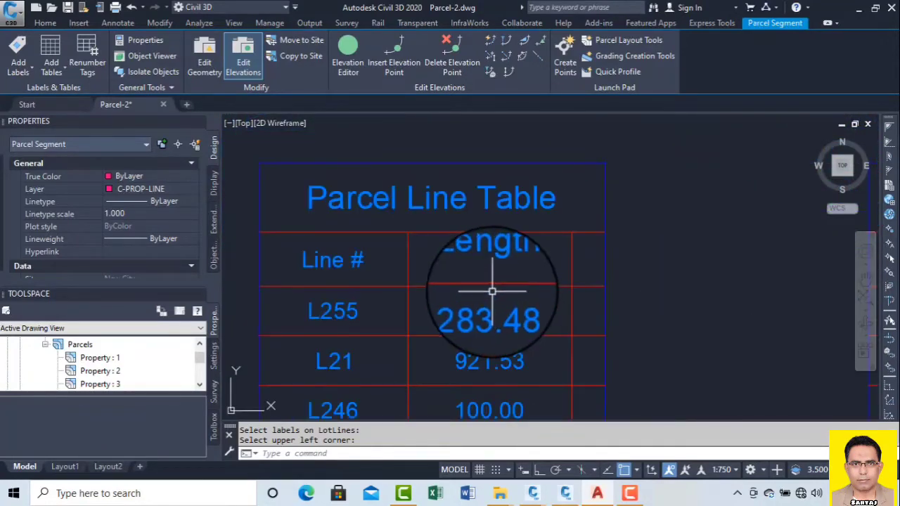
scroll(501, 296, "down", 6)
scroll(513, 288, "up", 7)
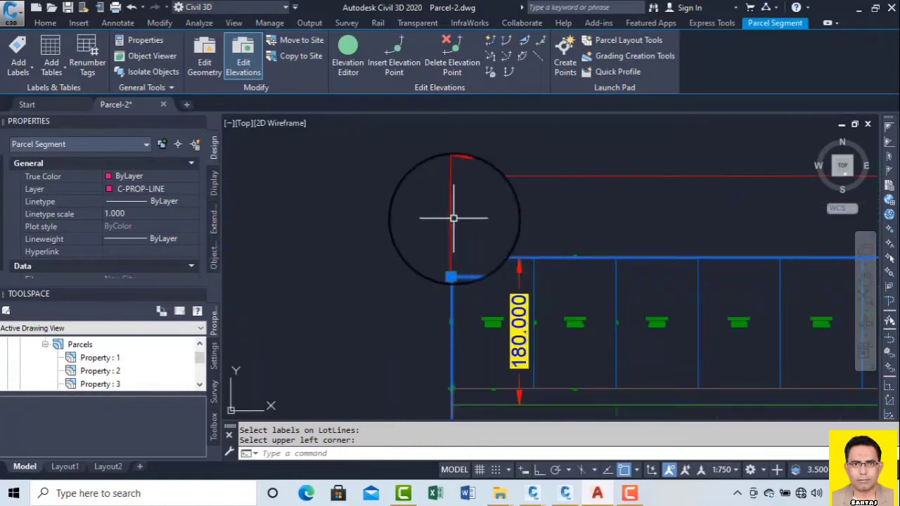
scroll(496, 254, "up", 3)
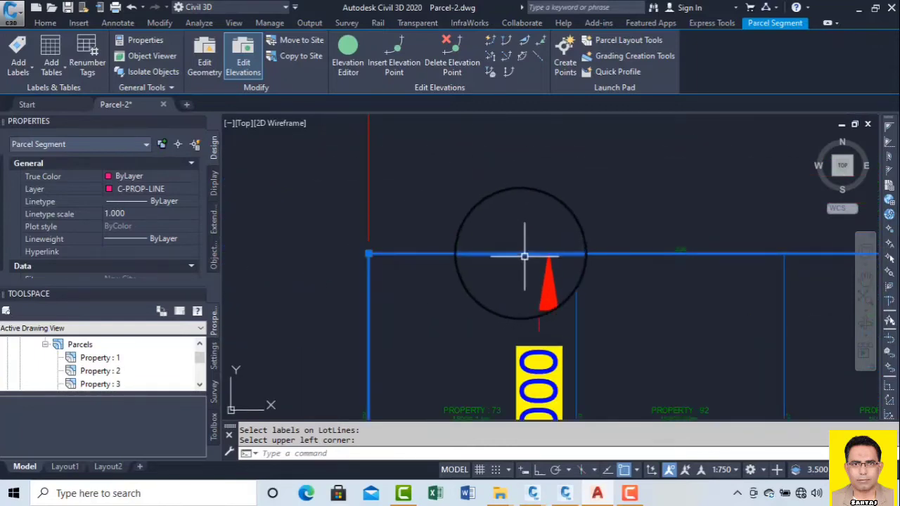
scroll(477, 249, "up", 5)
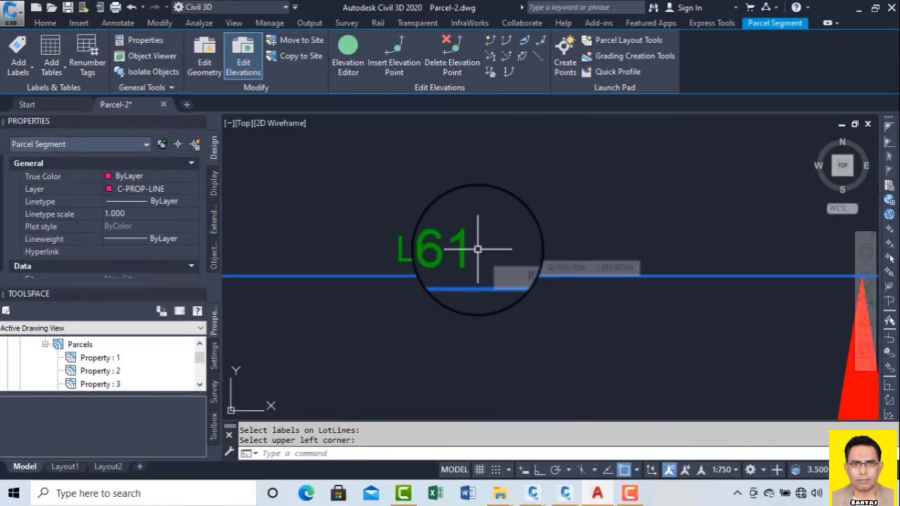
scroll(477, 249, "down", 6)
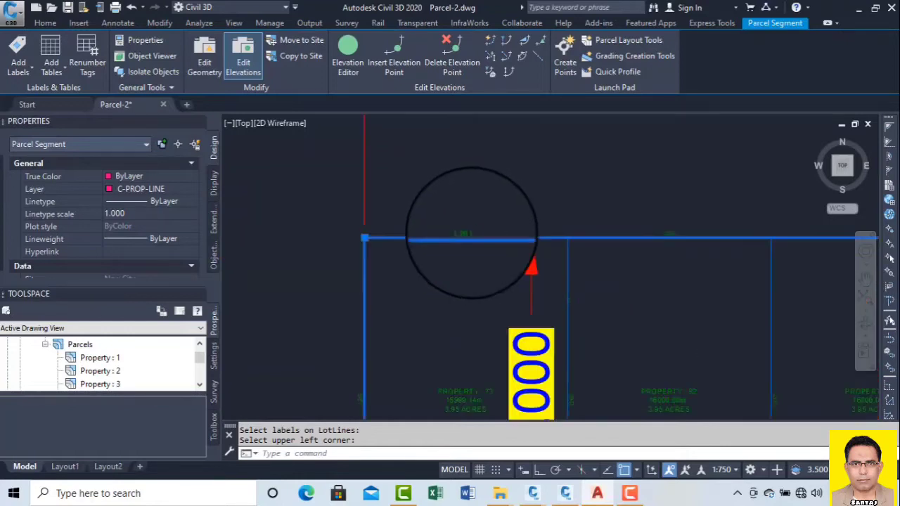
Start a parcel curve table and select all curve labels on the road subdivision block, converting them to tag mode.
left_click(62, 72)
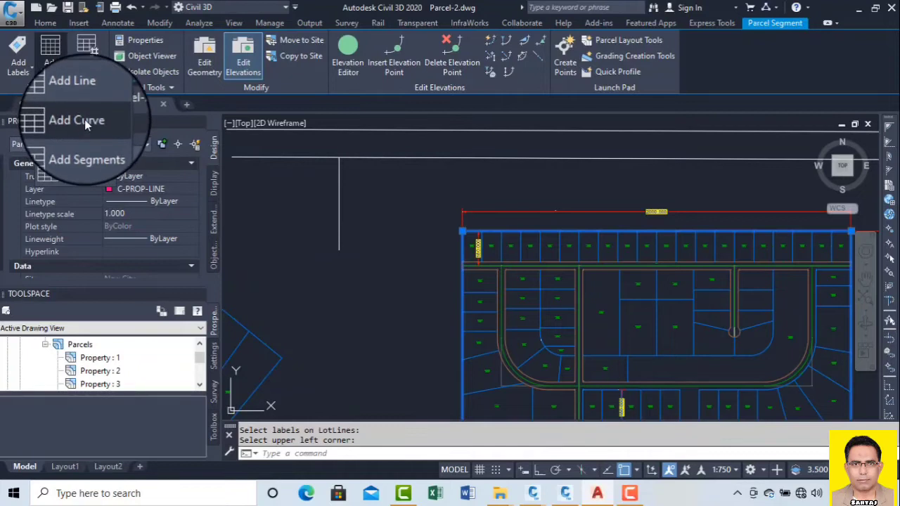
left_click(83, 121)
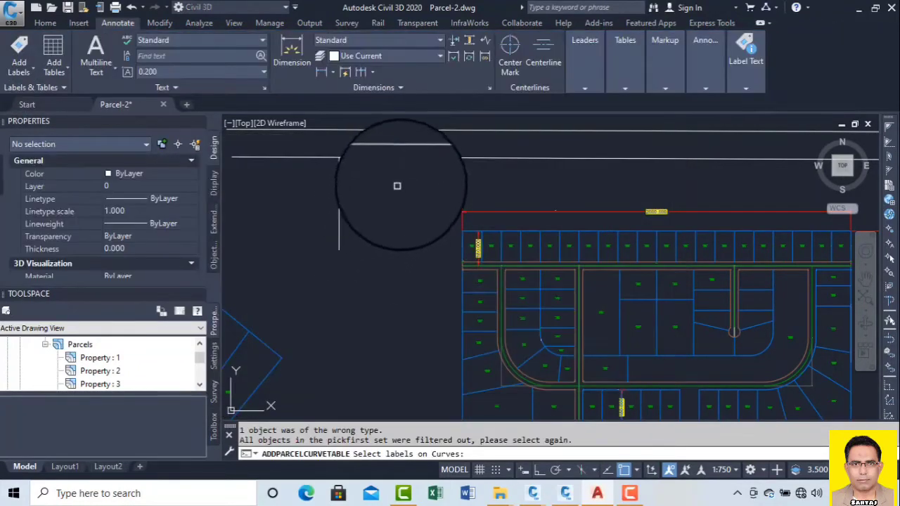
scroll(398, 185, "down", 3)
left_click(408, 177)
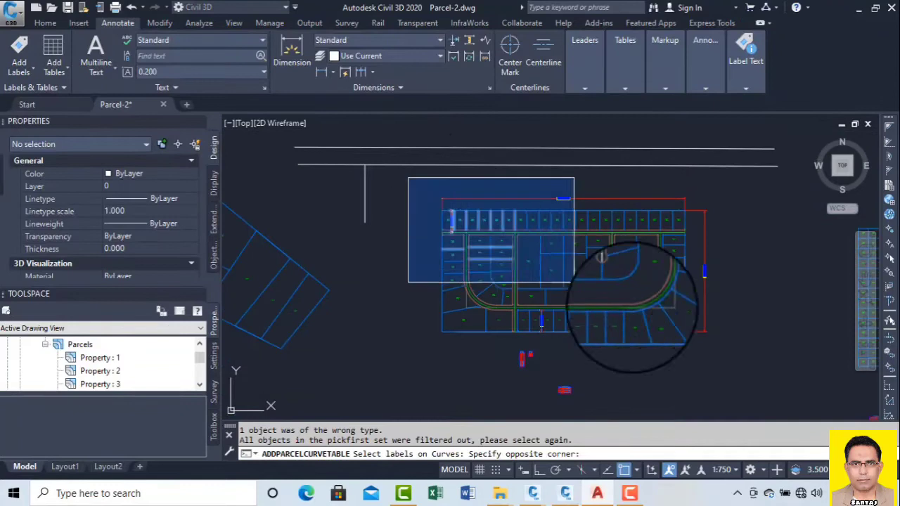
left_click(734, 360)
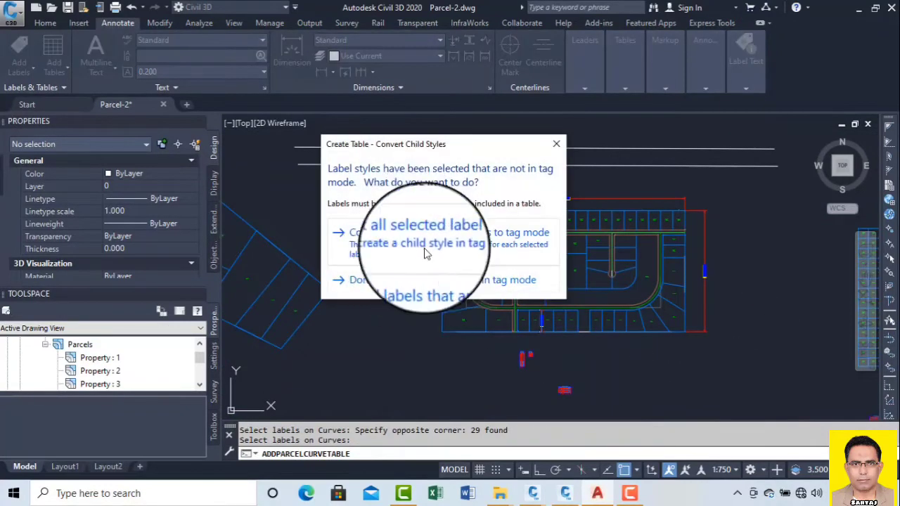
left_click(413, 235)
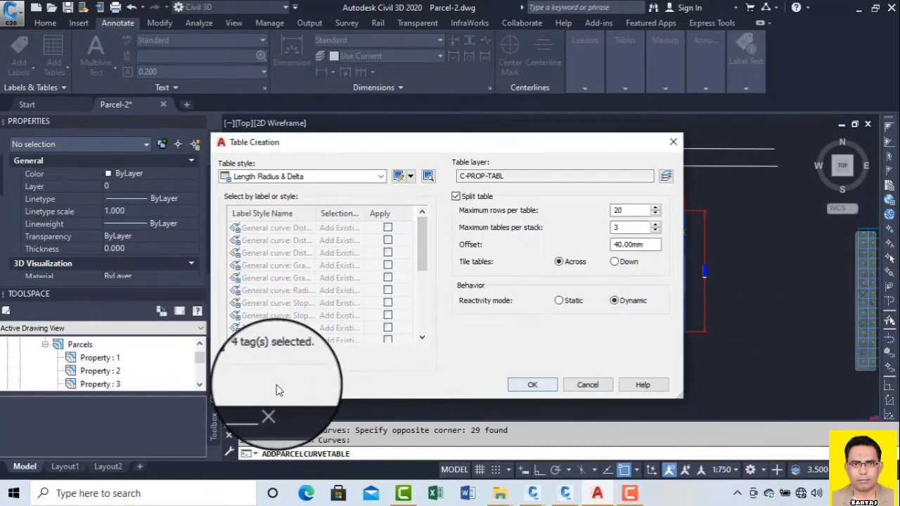
Create the split curve table with the Length Radius & Delta style and place it in the empty area below the road subdivision block.
left_click(532, 384)
scroll(436, 277, "down", 3)
scroll(483, 326, "up", 5)
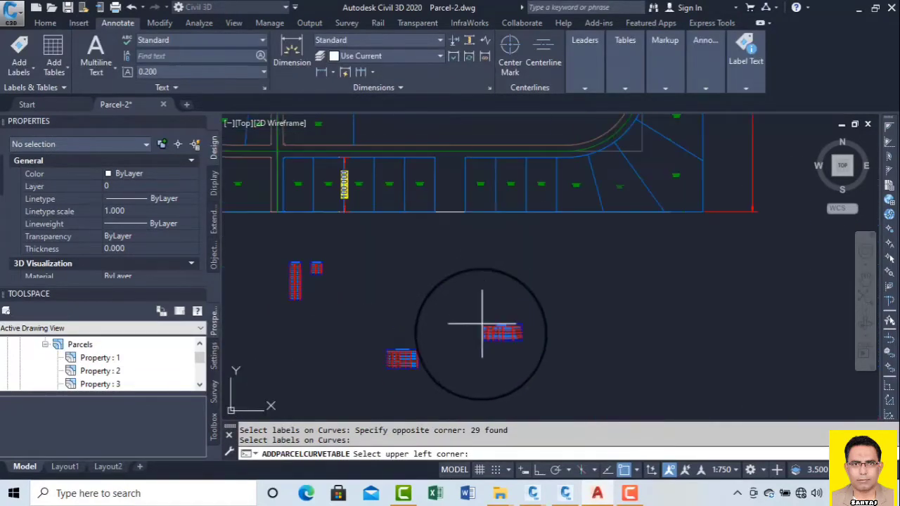
left_click(509, 325)
Examine the curve numbers, lengths, radii, delta angles and chord values in the new curve table.
scroll(537, 348, "up", 4)
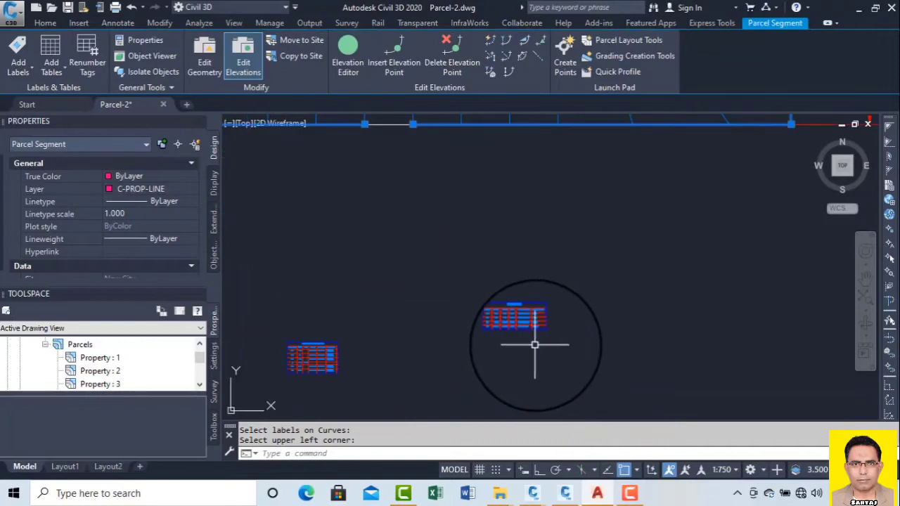
middle_click_drag(418, 249, 436, 256)
scroll(383, 242, "up", 4)
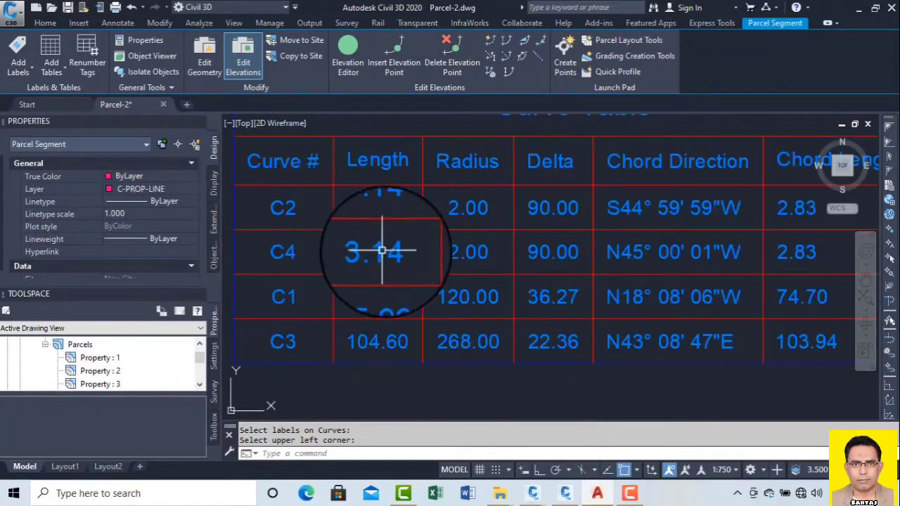
scroll(394, 233, "down", 2)
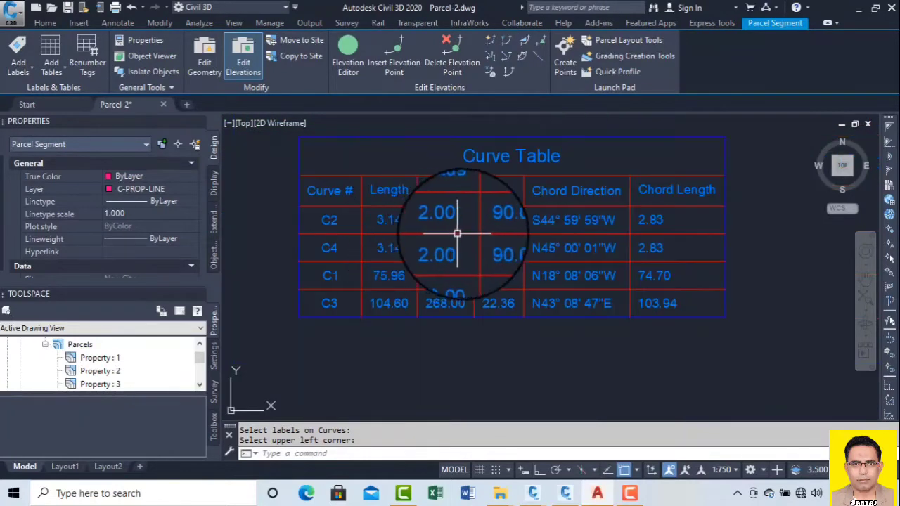
scroll(439, 208, "down", 1)
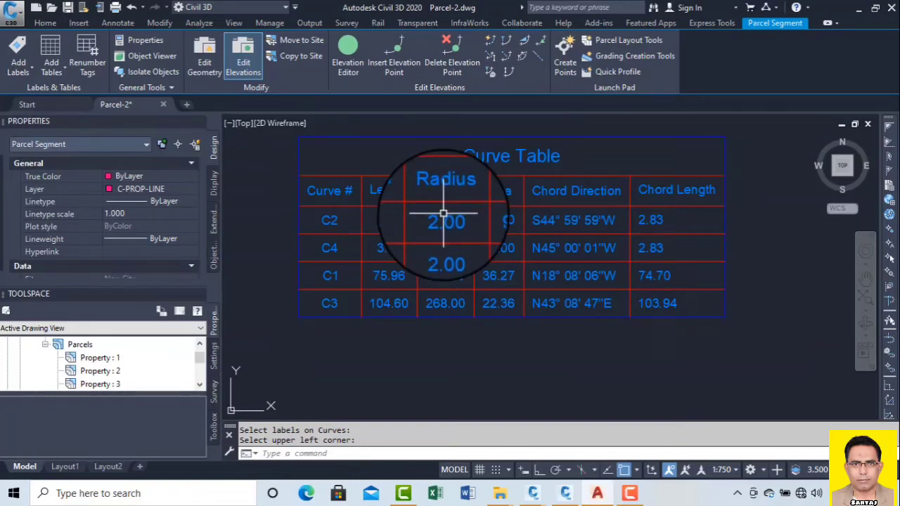
scroll(415, 239, "up", 1)
scroll(404, 225, "up", 2)
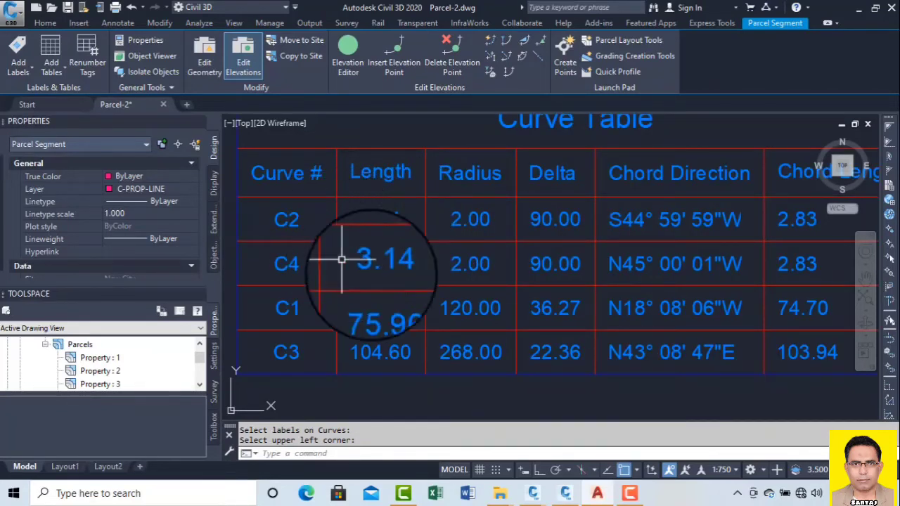
left_click(532, 225)
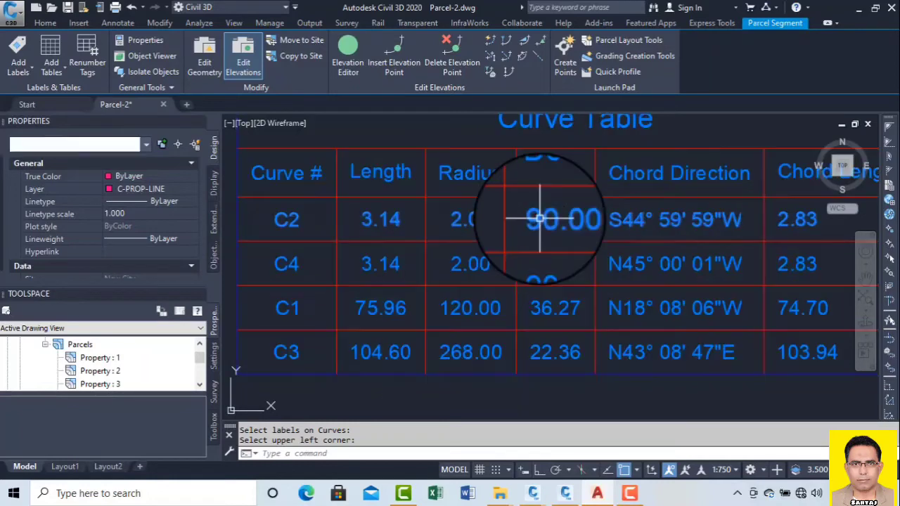
right_click(536, 229)
key("Escape")
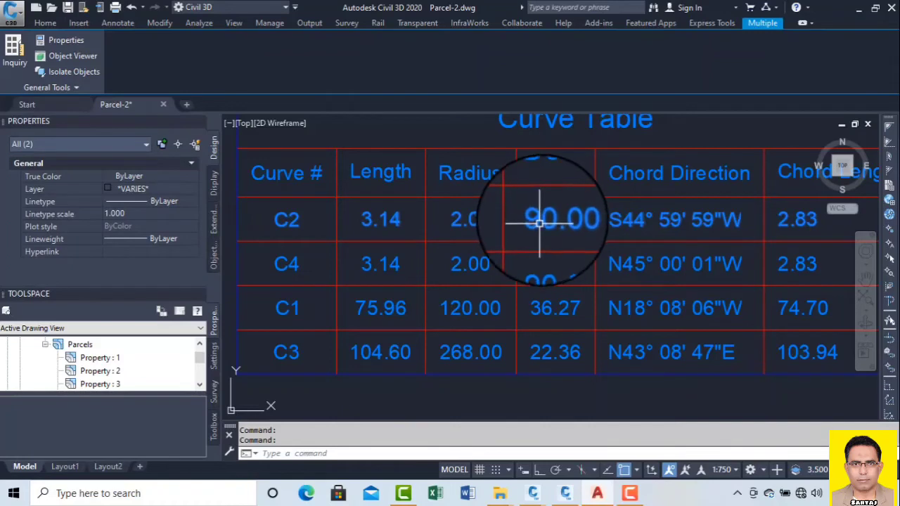
Clear the current selection and add a new column to the curve table's Length Radius & Delta table style.
key("Escape")
key("Escape")
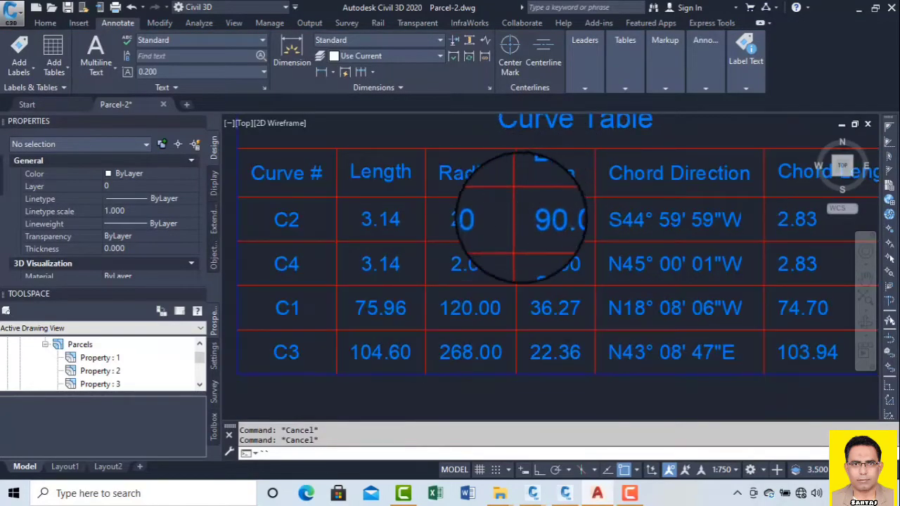
scroll(520, 218, "down", 5)
left_click(536, 194)
right_click(531, 191)
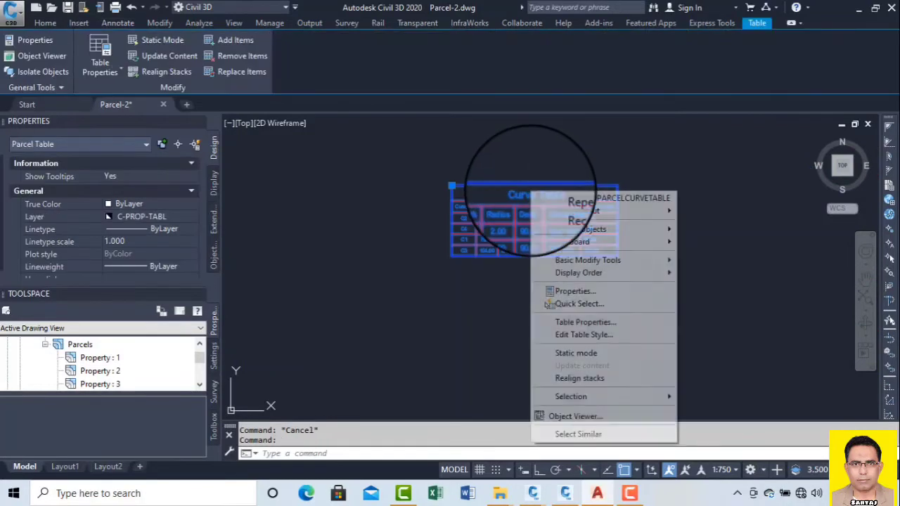
left_click(610, 322)
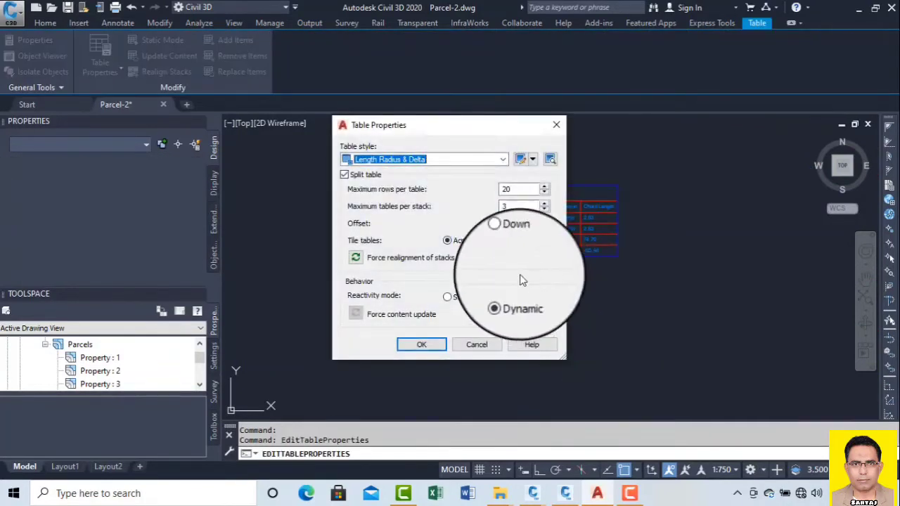
left_click(521, 161)
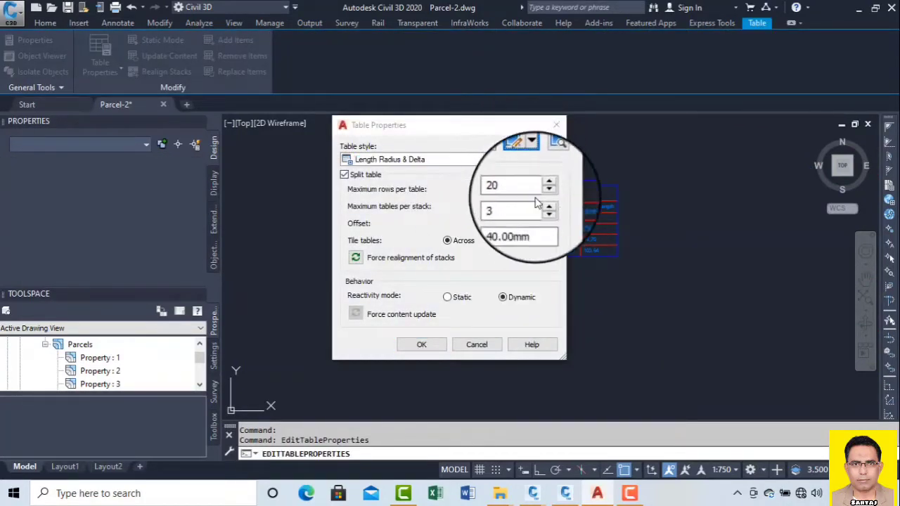
left_click(639, 270)
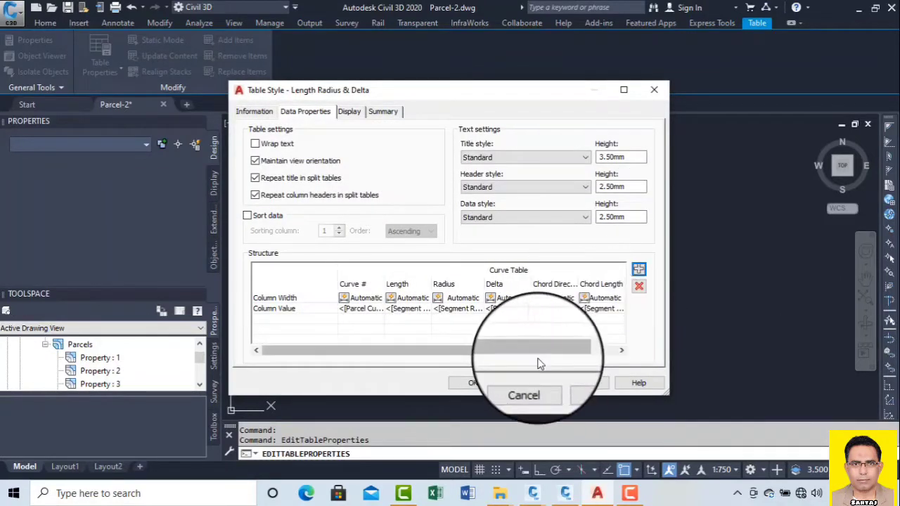
Set the new column's value to Segment Delta Angle and apply the edited style to the curve table.
left_click_drag(539, 362, 582, 362)
double_click(604, 311)
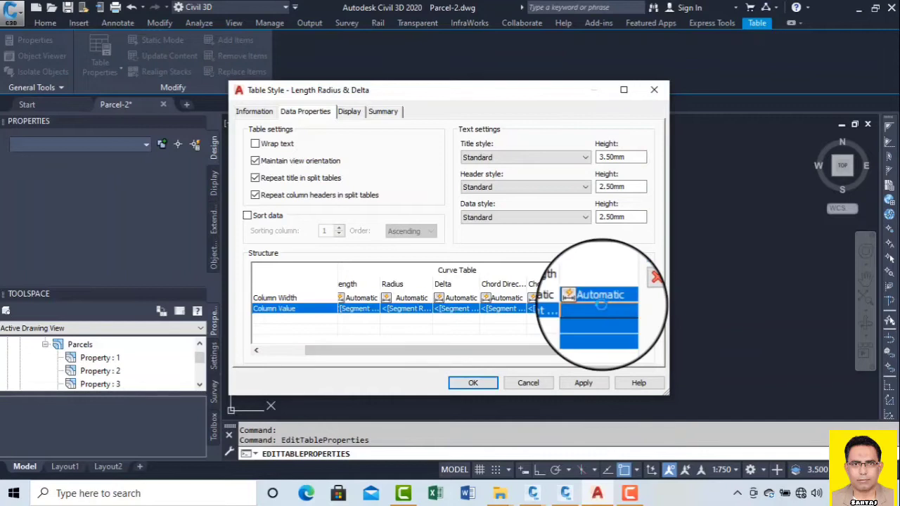
left_click(345, 192)
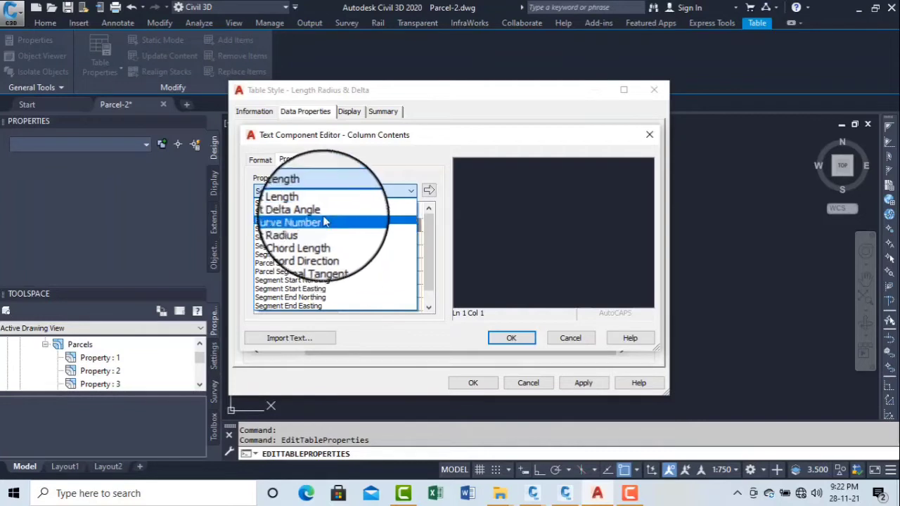
left_click(322, 213)
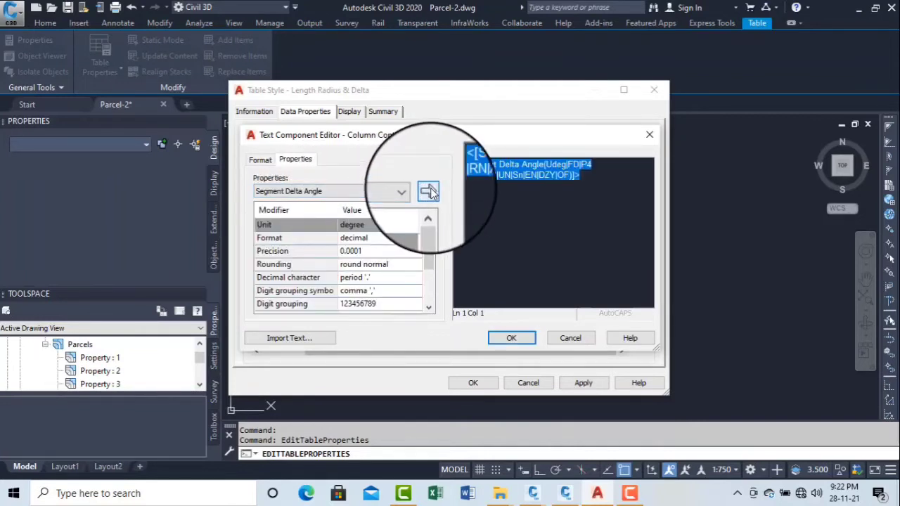
left_click(518, 337)
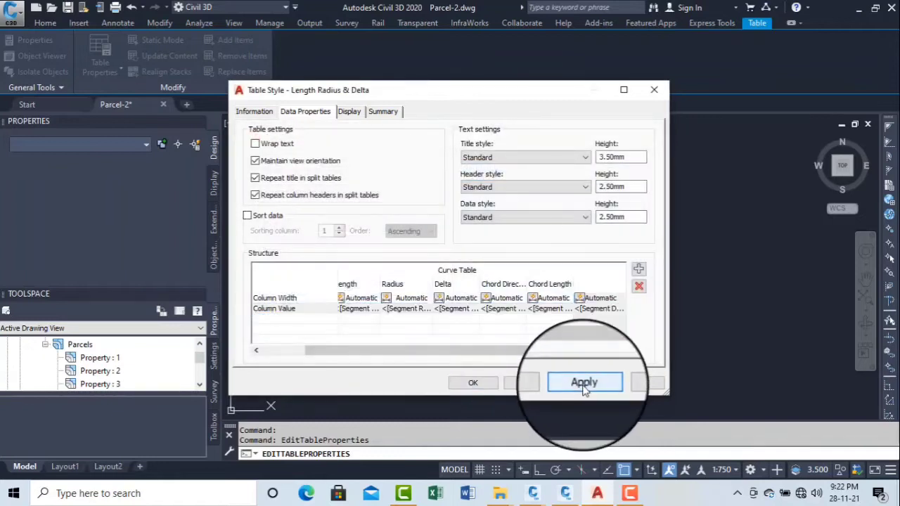
left_click(470, 383)
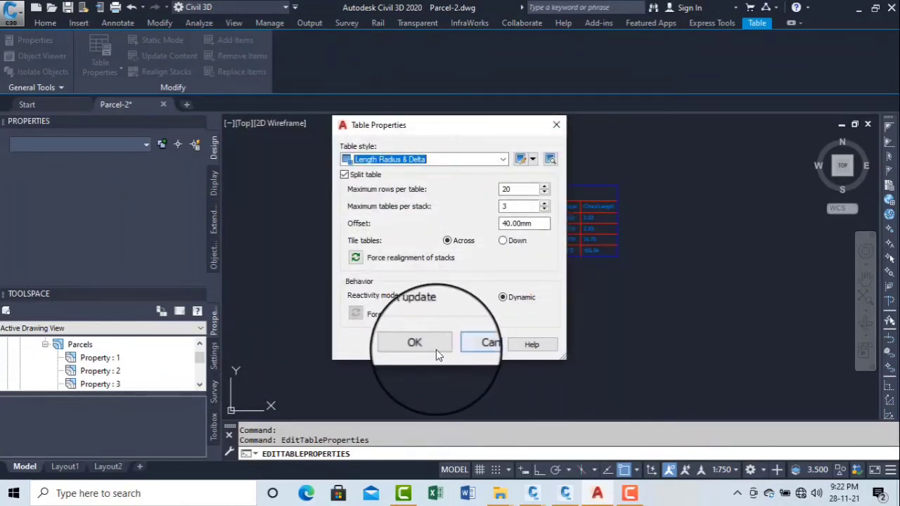
left_click(435, 349)
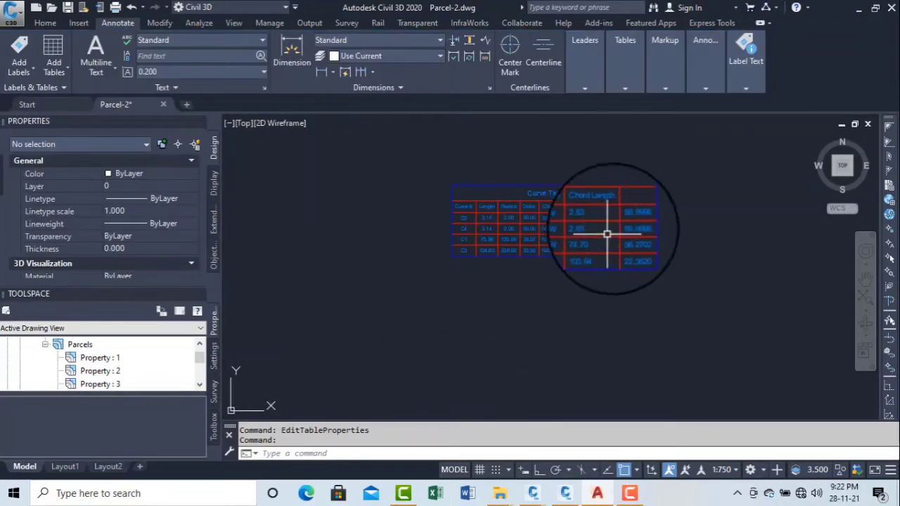
Reopen the curve table's style, title the untitled last column DELTA, and apply the change to the table.
scroll(606, 233, "up", 8)
scroll(613, 219, "down", 5)
scroll(612, 227, "up", 2)
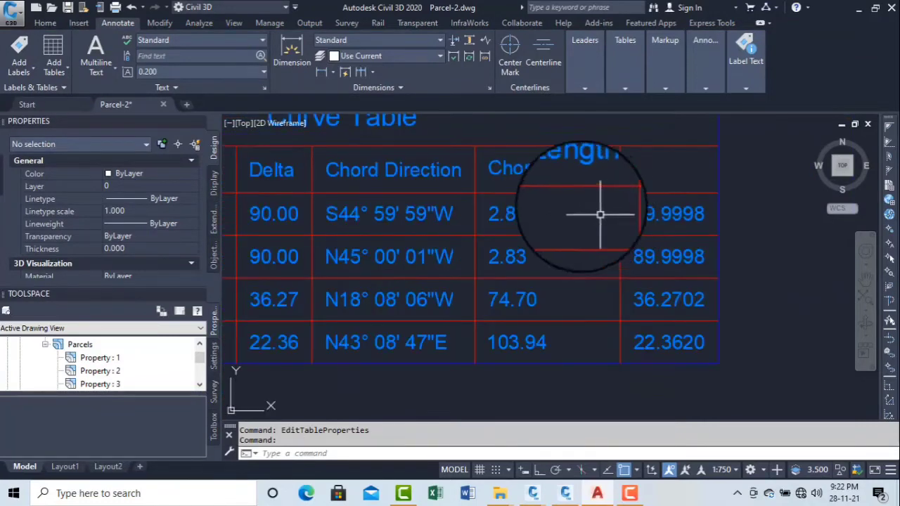
scroll(576, 205, "down", 3)
scroll(607, 201, "up", 3)
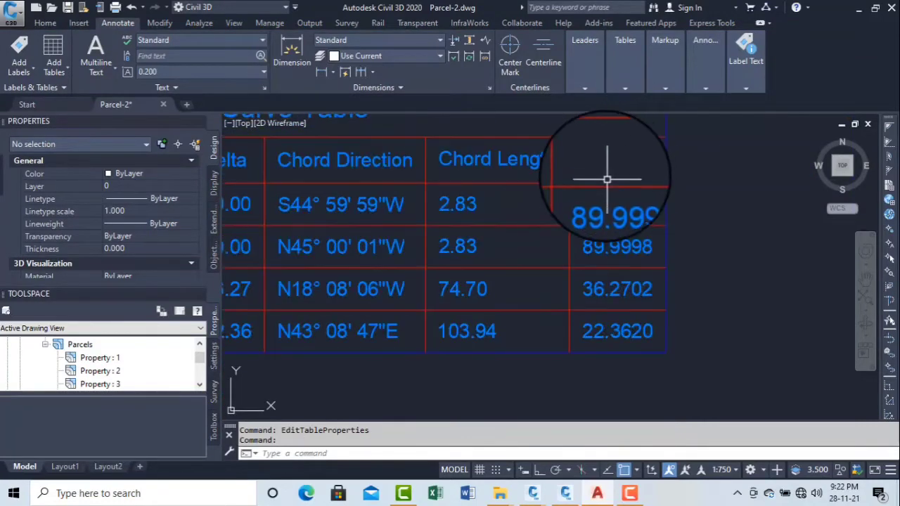
left_click(610, 189)
right_click(597, 197)
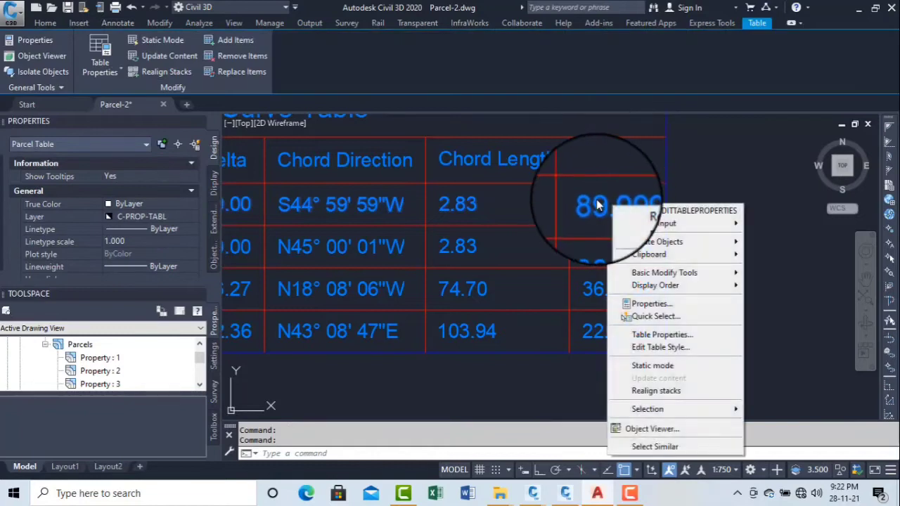
key("Escape")
right_click(593, 201)
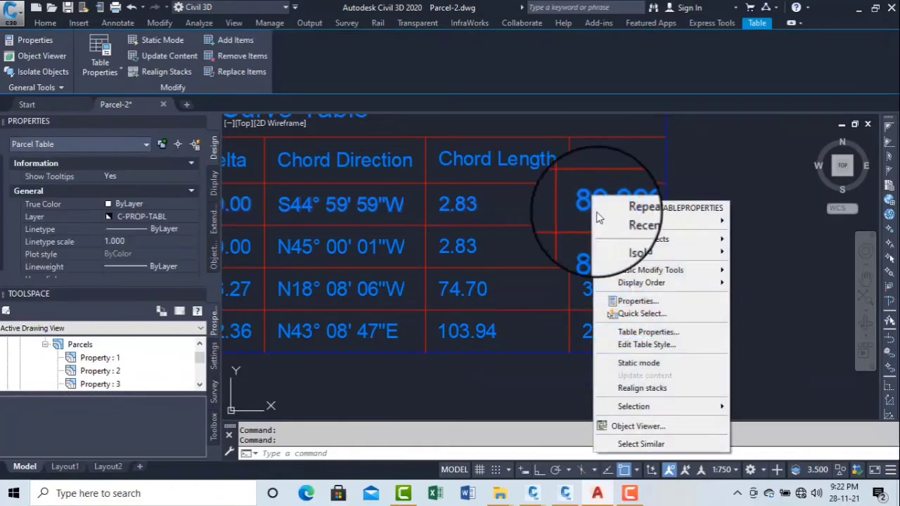
left_click(665, 338)
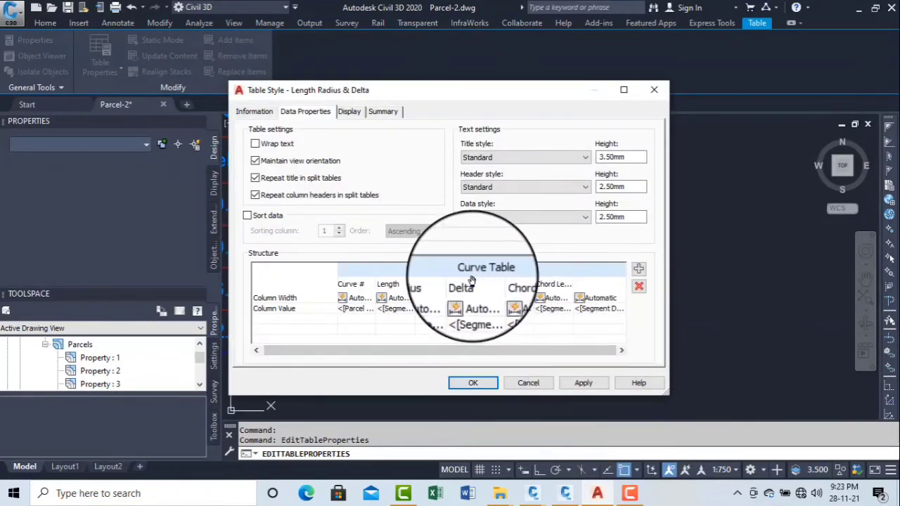
double_click(604, 282)
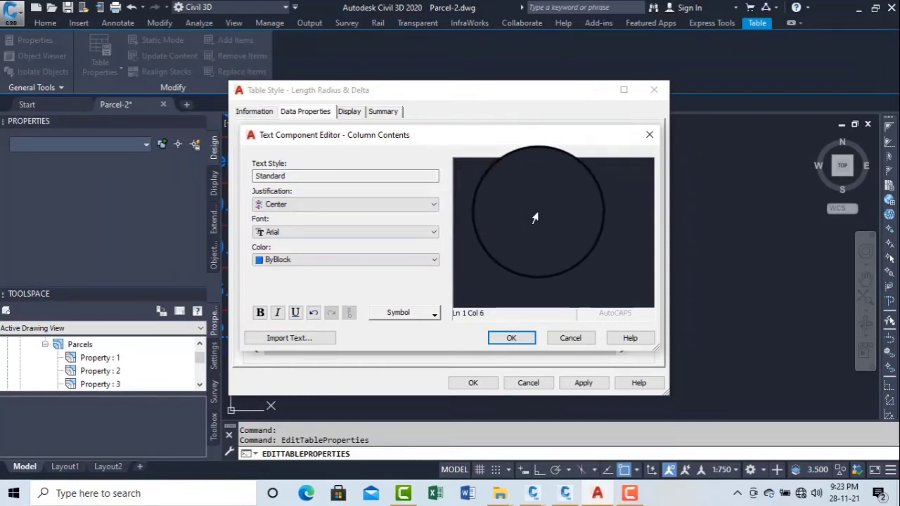
left_click(520, 337)
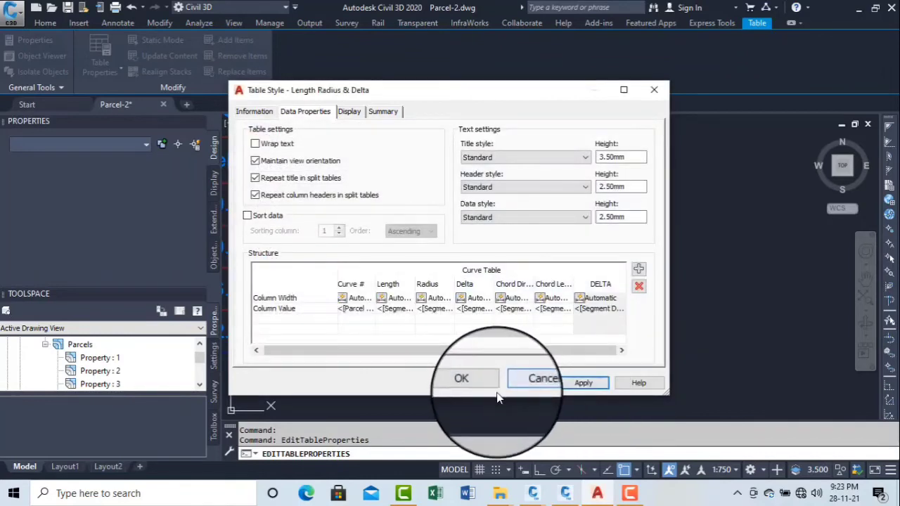
left_click(480, 384)
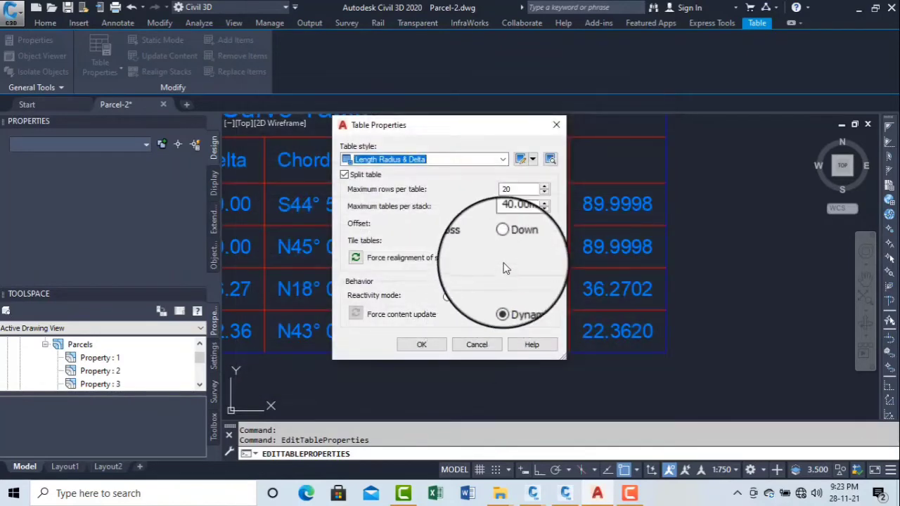
left_click(426, 345)
Examine the curve table's DELTA column and review the layout of all parcel blocks and their tables.
scroll(663, 185, "down", 5)
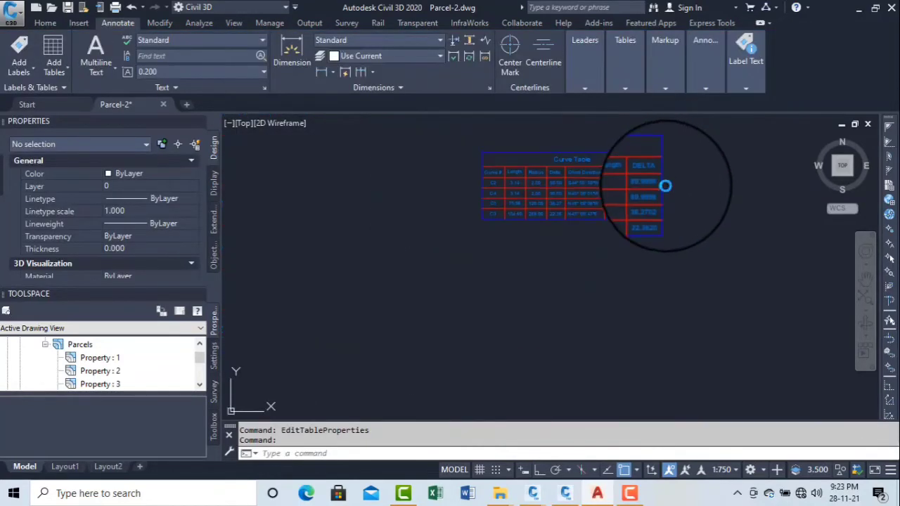
scroll(657, 188, "up", 7)
scroll(646, 194, "down", 10)
scroll(662, 211, "up", 5)
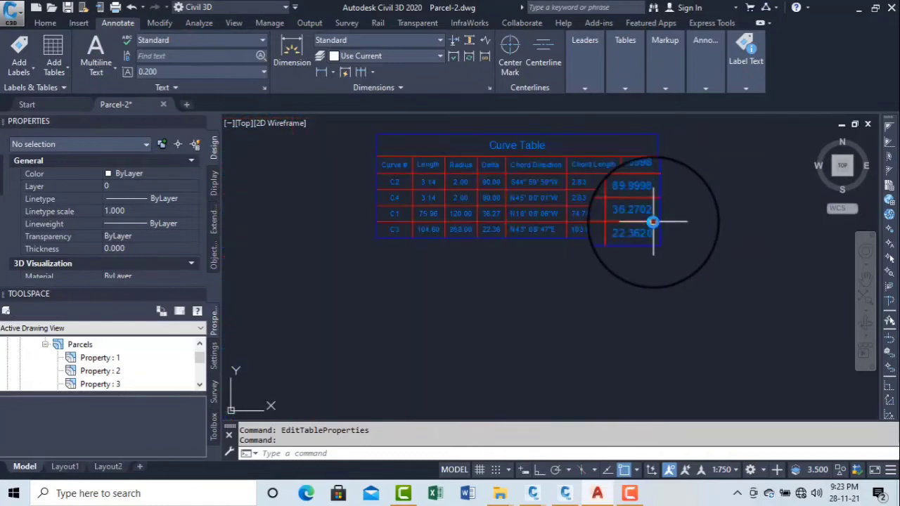
scroll(653, 227, "down", 7)
scroll(456, 211, "down", 3)
middle_click_drag(457, 211, 527, 382)
scroll(484, 293, "down", 6)
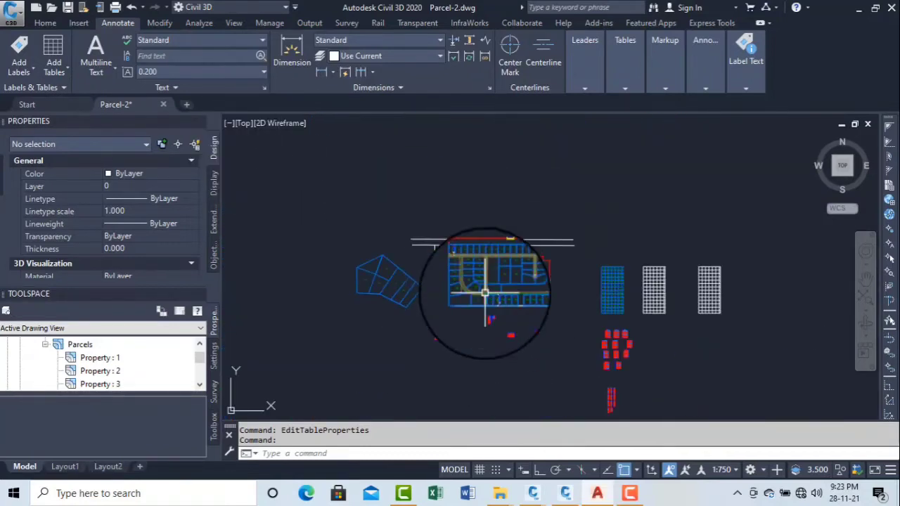
Start a parcel area table from a parcel segment and select all parcels of the rectangular subdivided block with roads.
scroll(476, 269, "up", 6)
scroll(460, 256, "up", 6)
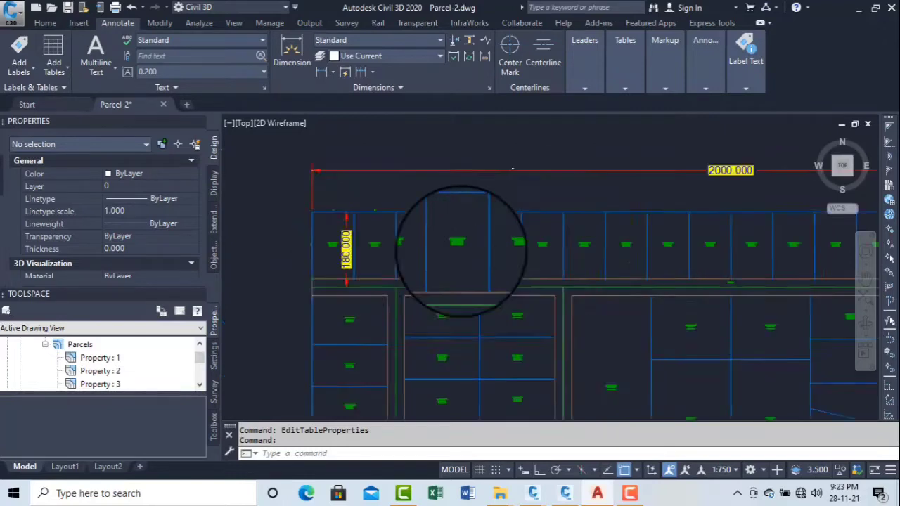
left_click(379, 187)
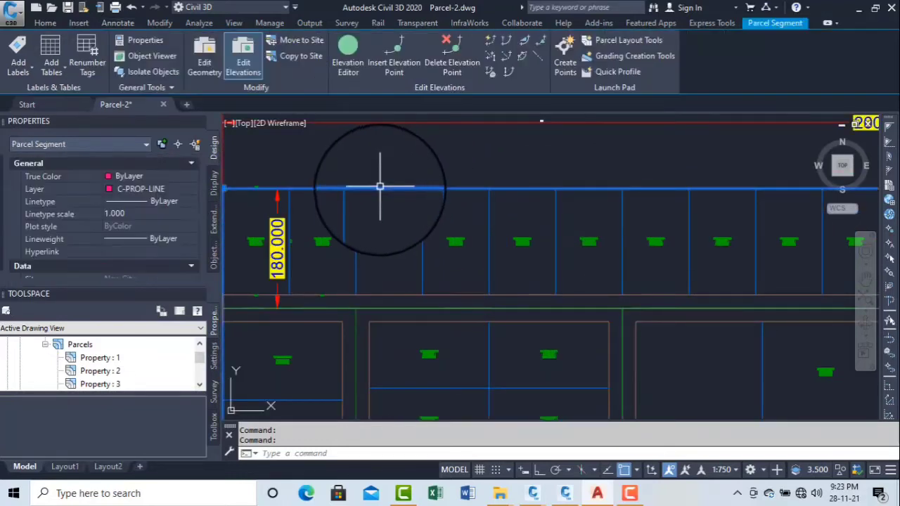
left_click(60, 66)
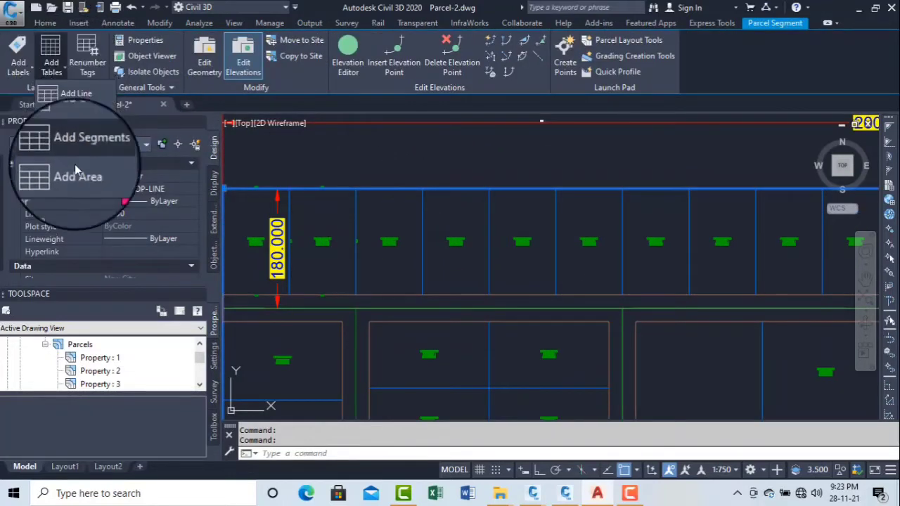
left_click(91, 176)
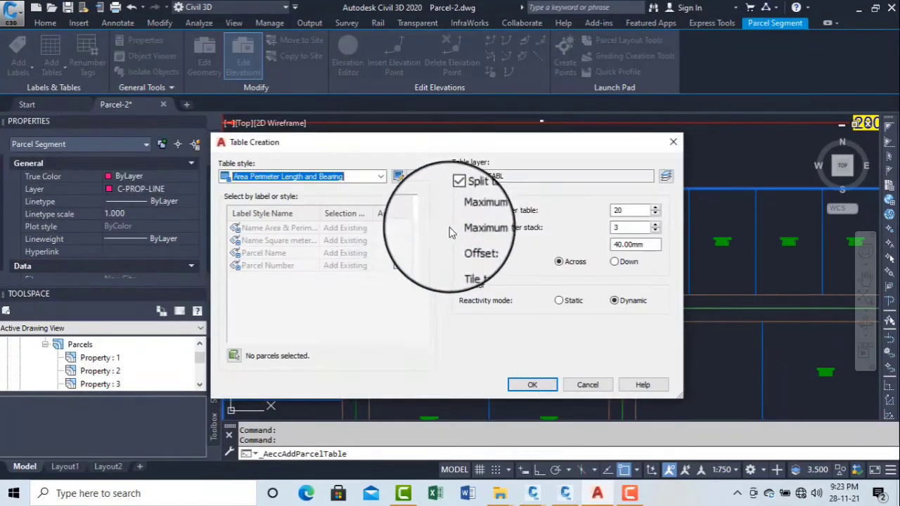
left_click(234, 355)
scroll(463, 283, "down", 5)
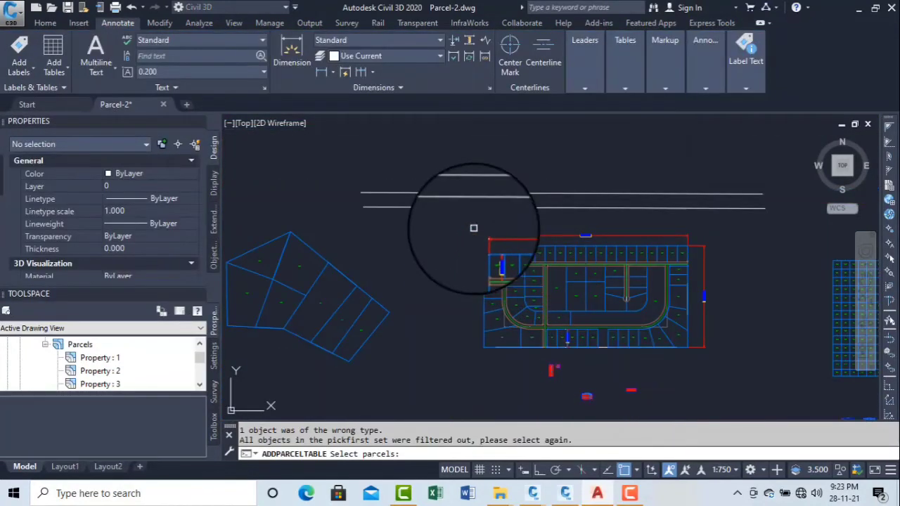
left_click(474, 228)
left_click(724, 365)
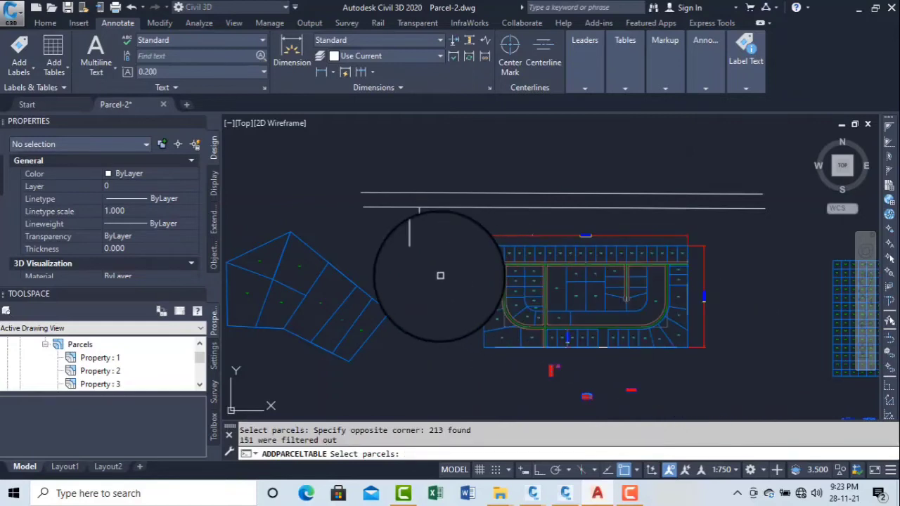
key("Return")
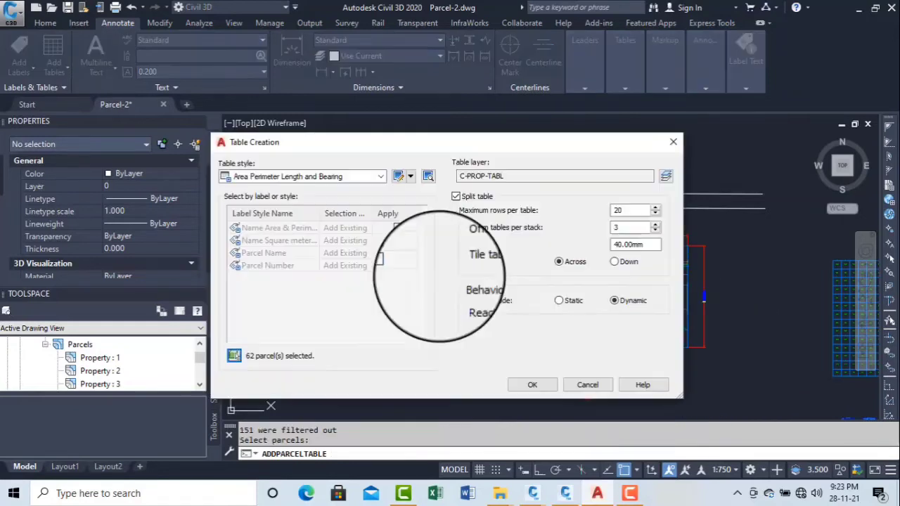
Create the area table with the Area Perimeter Length and Bearing style and place it in empty space southeast of the white lot grids.
left_click(532, 386)
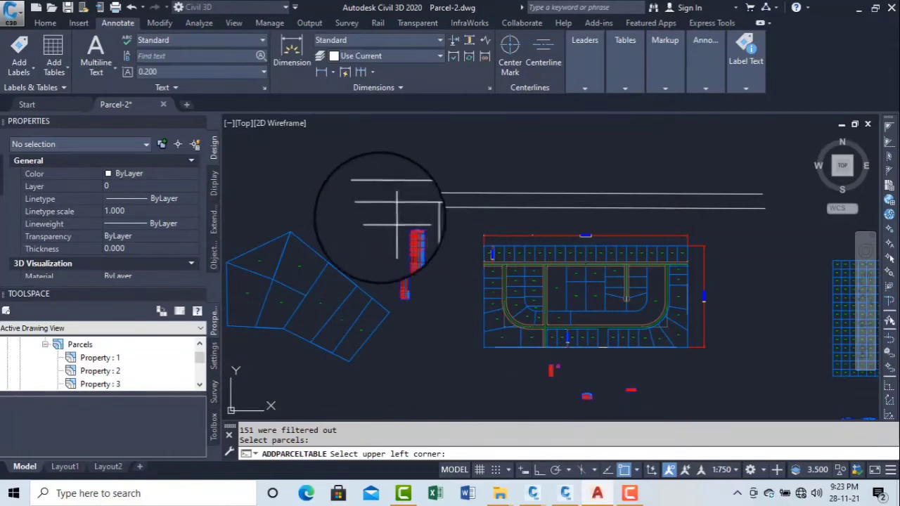
scroll(386, 204, "down", 2)
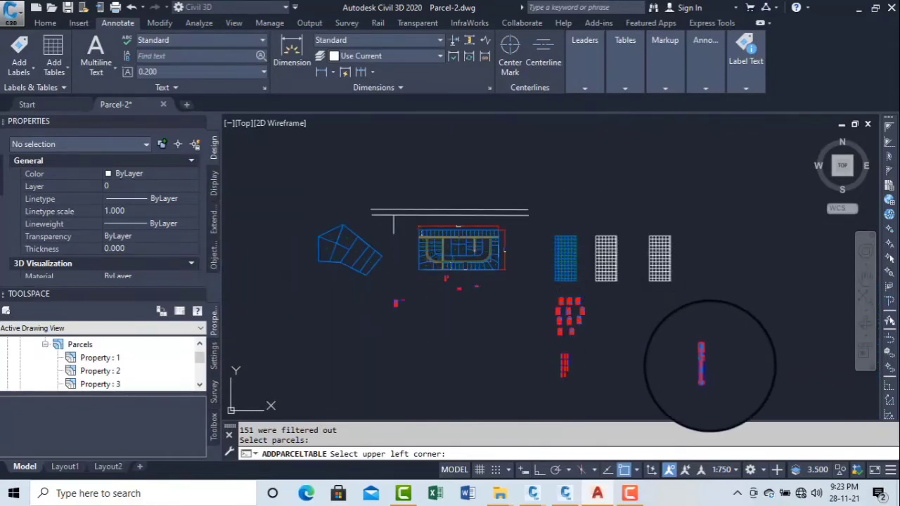
left_click(700, 362)
Examine the Parcel Area Table's parcel number, area, perimeter, segment length and segment bearing columns.
scroll(699, 345, "up", 5)
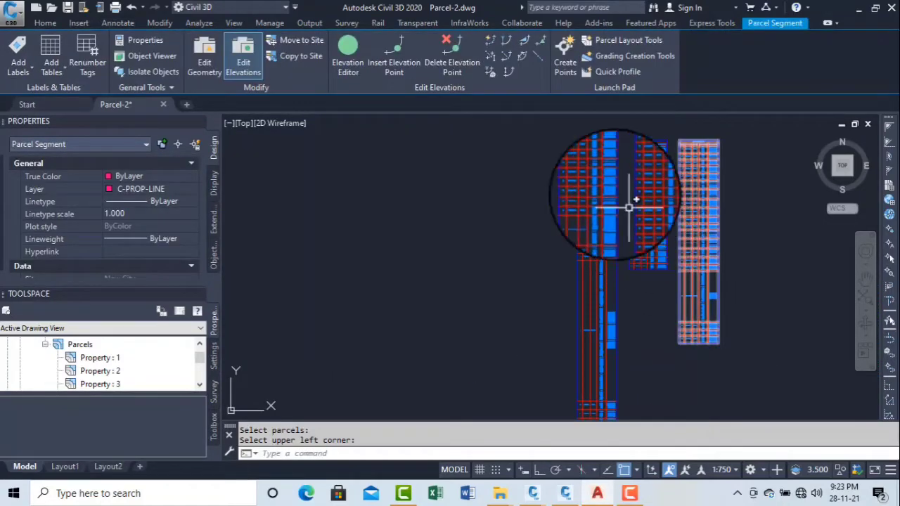
scroll(617, 351, "up", 8)
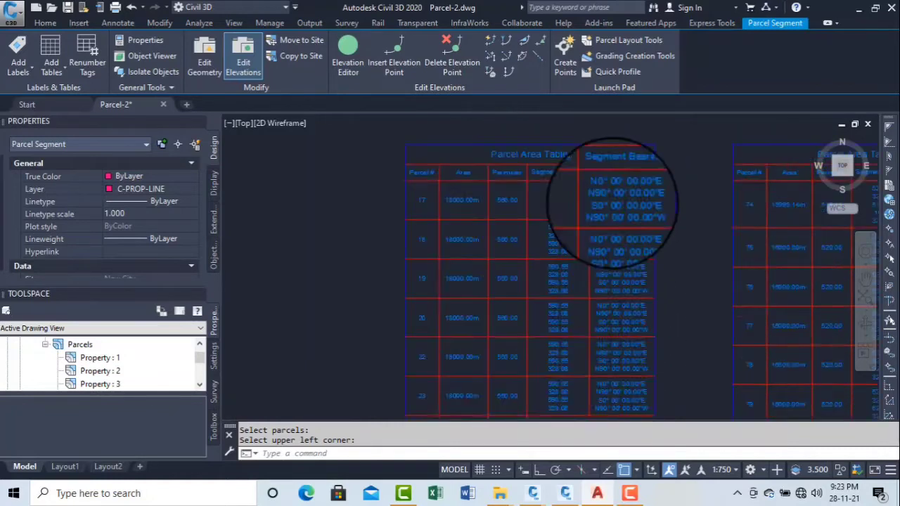
scroll(636, 208, "down", 5)
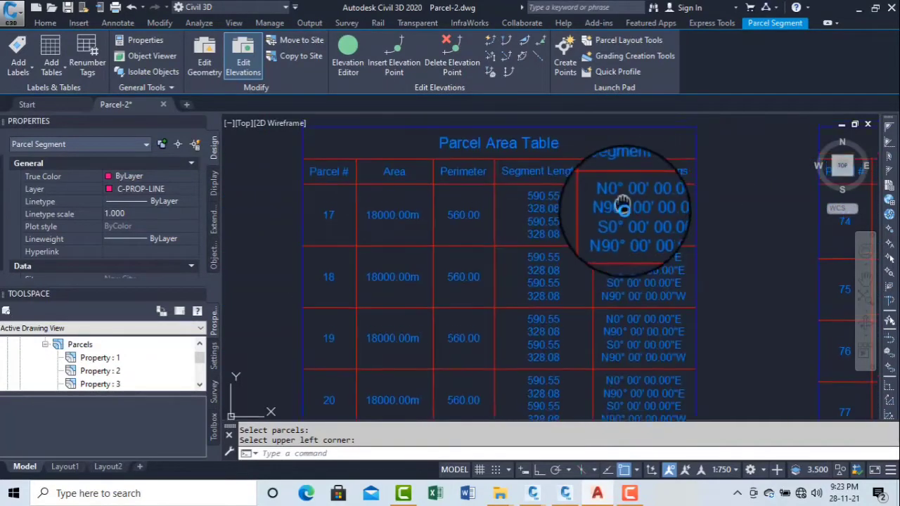
scroll(634, 205, "up", 2)
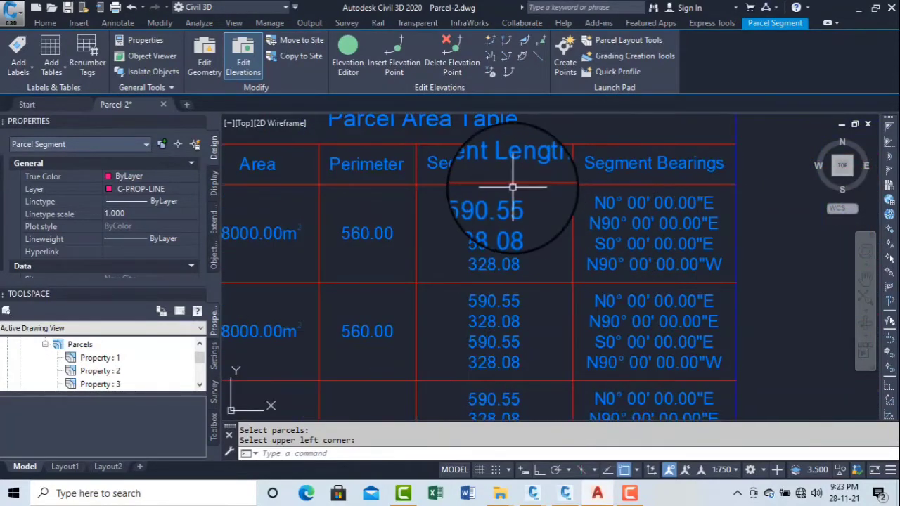
middle_click_drag(557, 195, 588, 204)
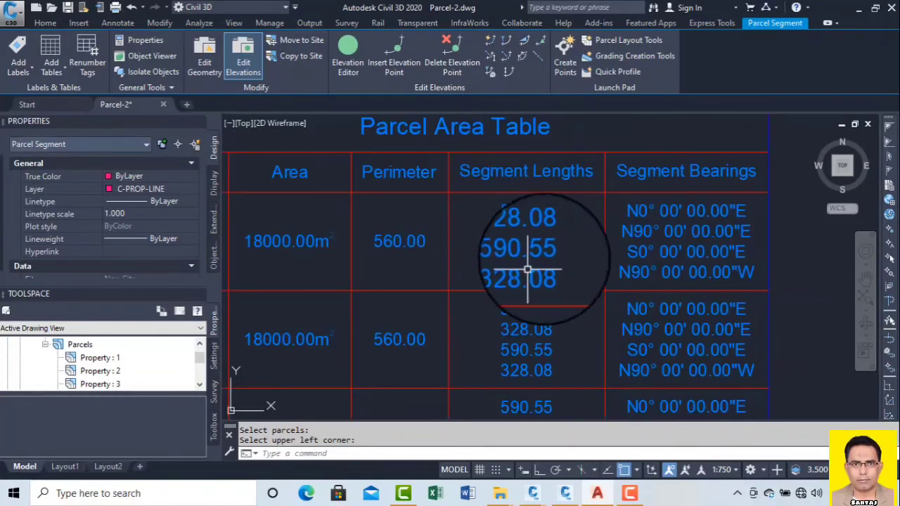
scroll(524, 211, "down", 3)
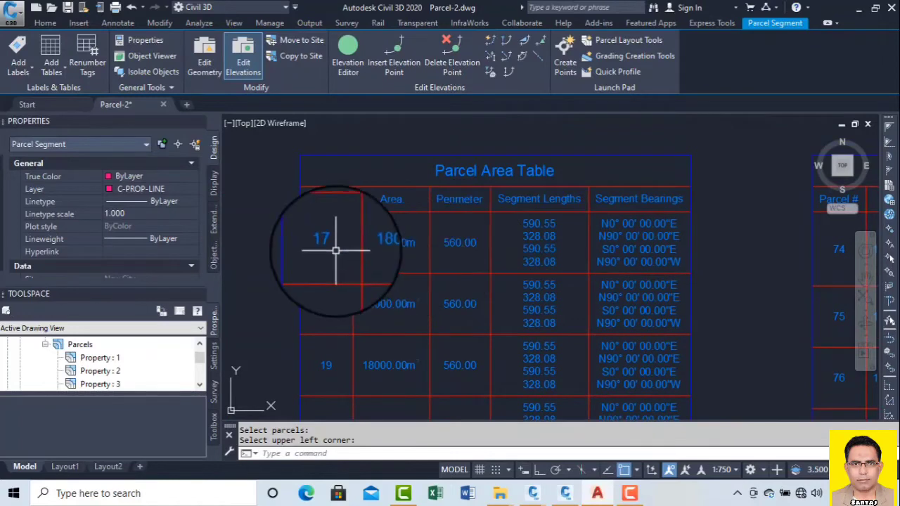
scroll(336, 250, "up", 3)
scroll(478, 247, "down", 4)
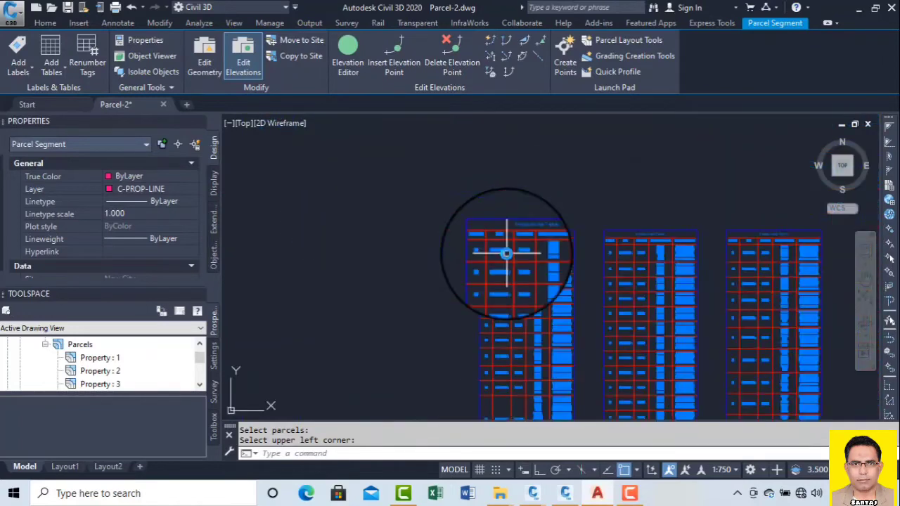
scroll(505, 253, "up", 3)
scroll(512, 312, "down", 4)
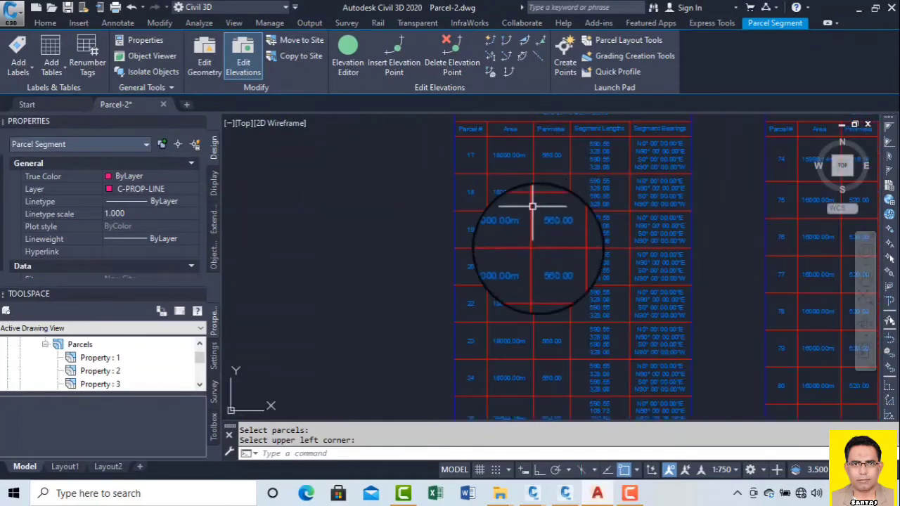
scroll(533, 371, "up", 4)
scroll(605, 296, "up", 2)
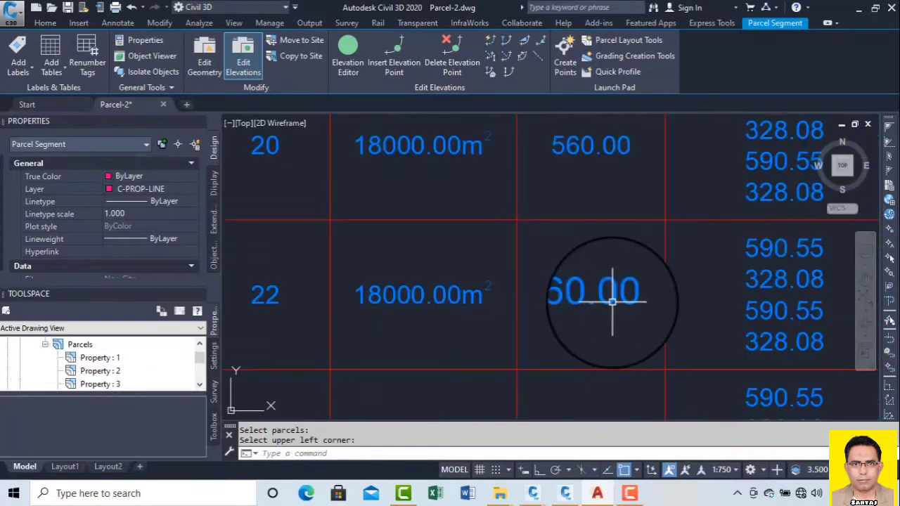
scroll(457, 281, "down", 4)
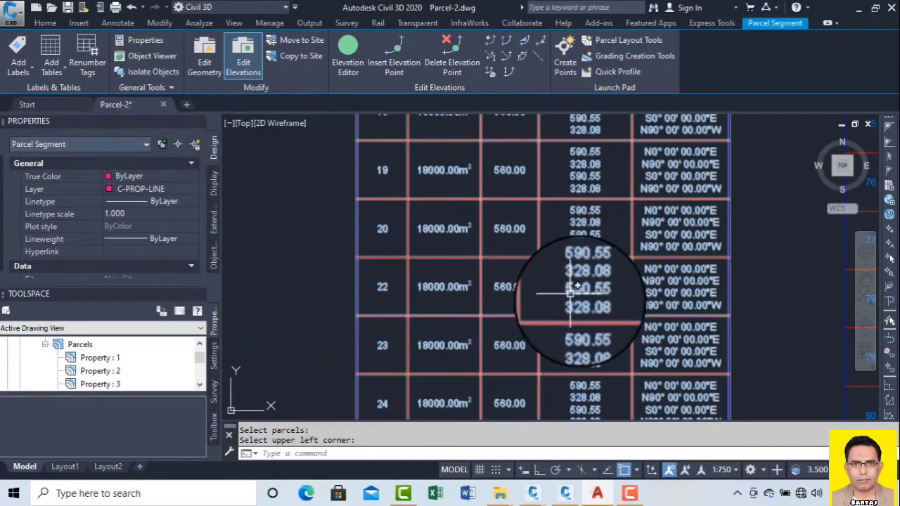
scroll(587, 303, "up", 3)
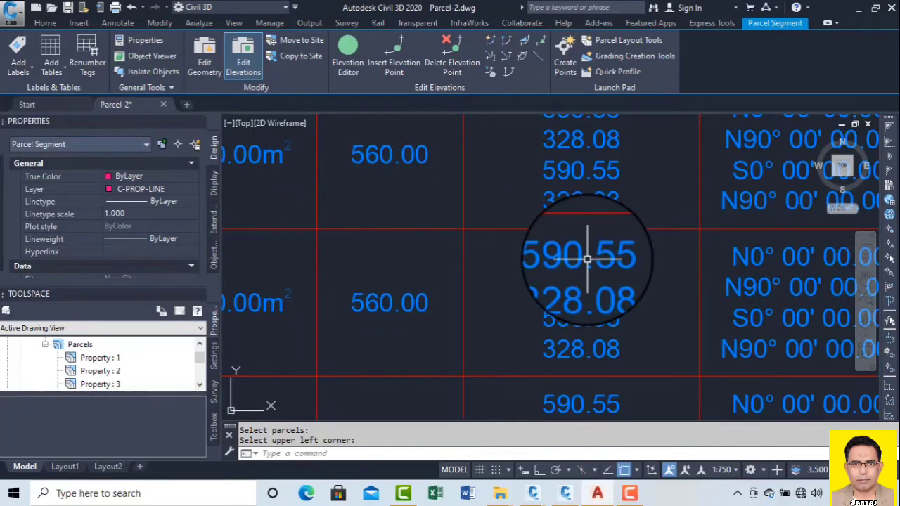
scroll(594, 301, "down", 4)
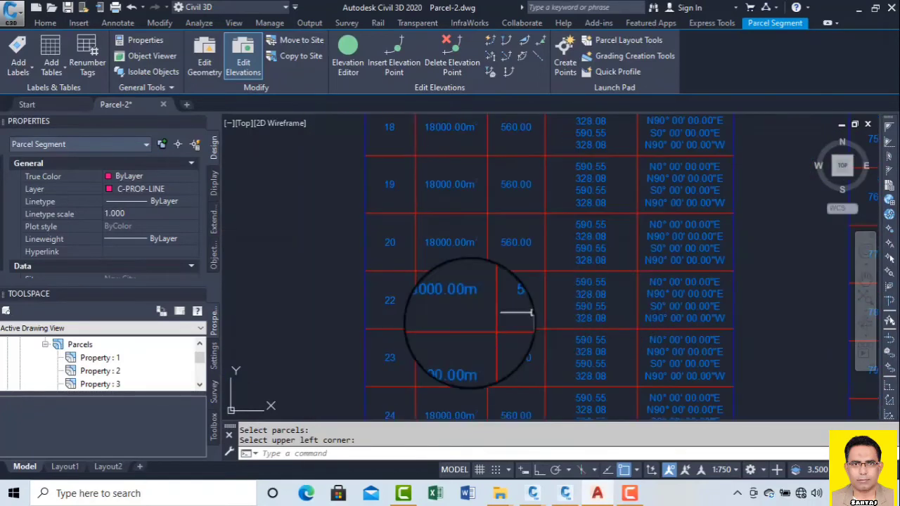
scroll(442, 317, "up", 2)
scroll(443, 317, "up", 4)
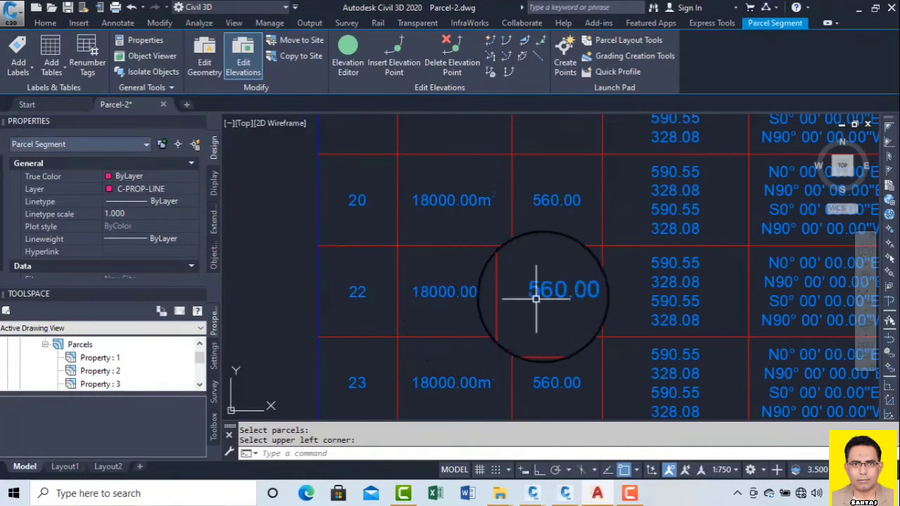
middle_click_drag(547, 308, 544, 400)
middle_click_drag(544, 217, 542, 343)
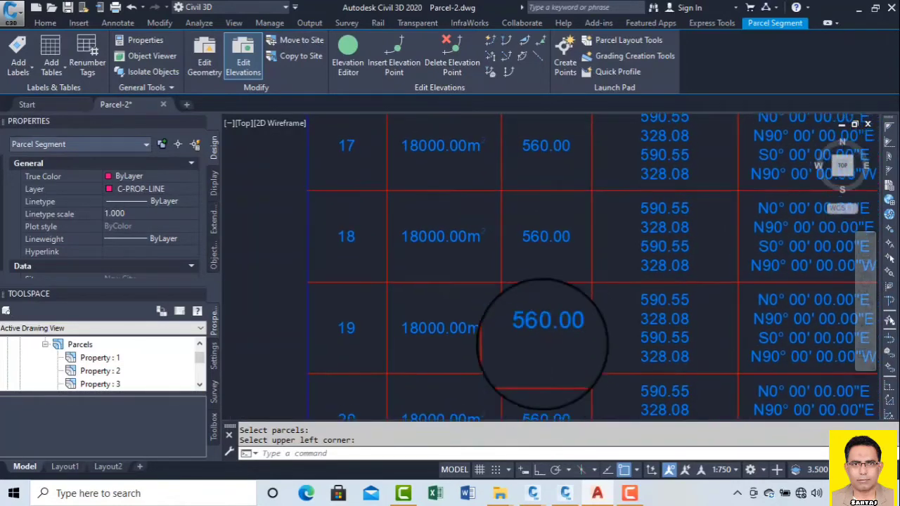
middle_click_drag(545, 185, 546, 310)
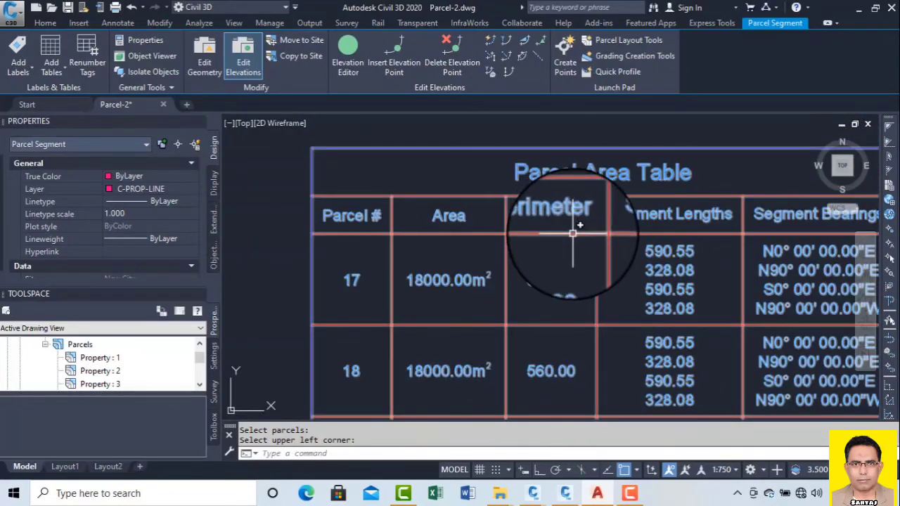
scroll(575, 232, "down", 4)
scroll(505, 235, "up", 4)
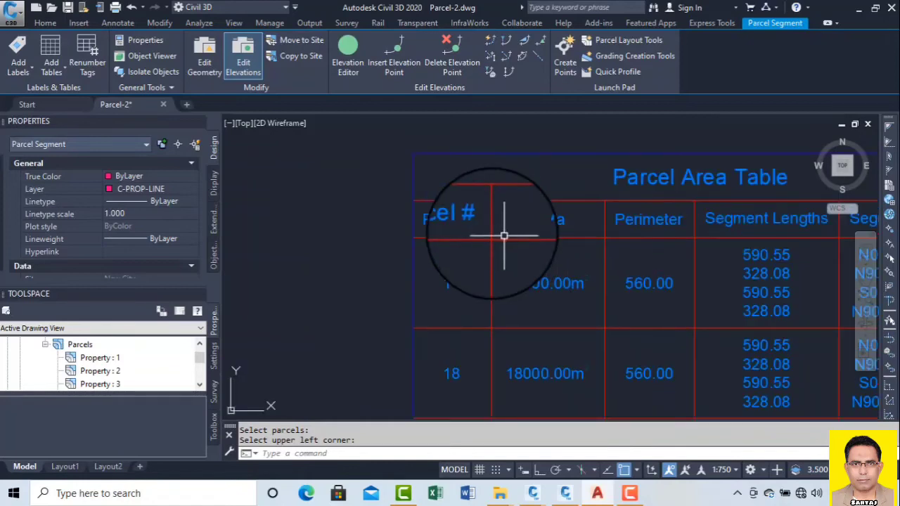
middle_click_drag(687, 250, 500, 239)
left_click(687, 240)
left_click(685, 241)
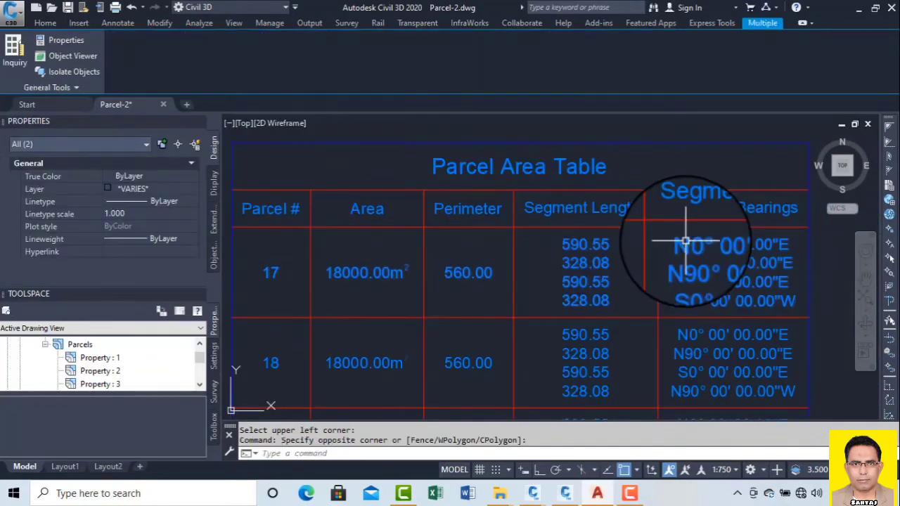
right_click(685, 241)
left_click(610, 255)
left_click(587, 255)
right_click(588, 256)
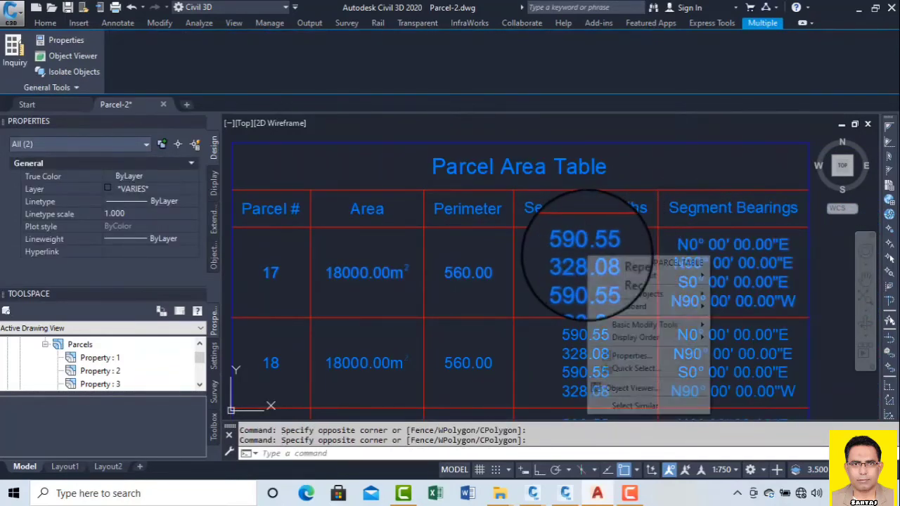
key("Escape")
key("Escape")
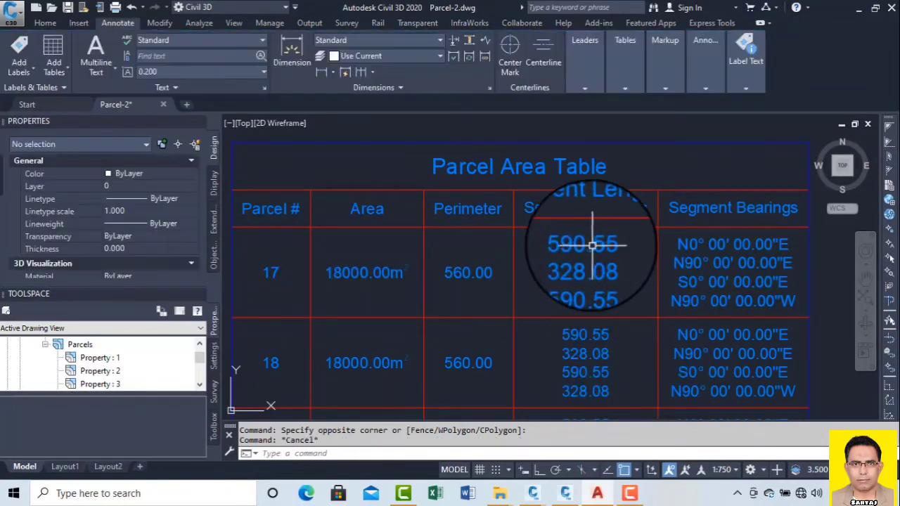
left_click(587, 233)
left_click(576, 218)
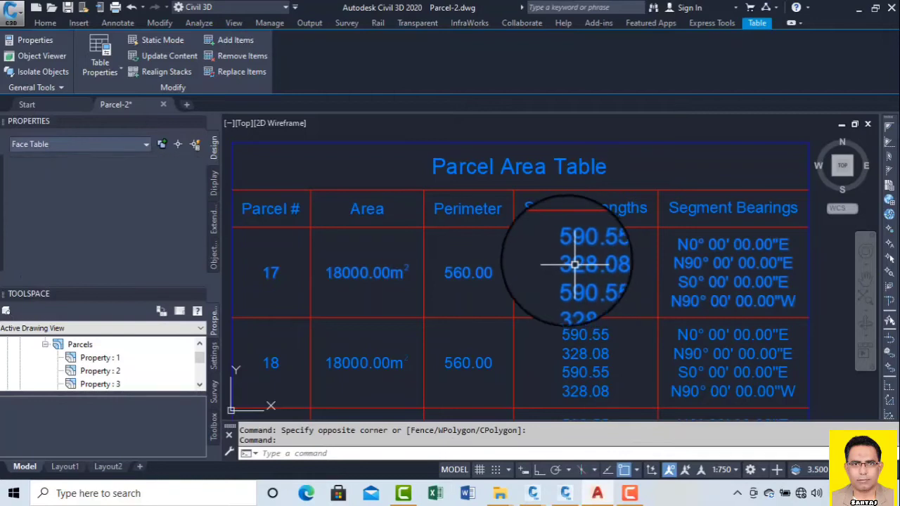
key("Escape")
Open the Parcel Area Table's properties and start editing its Area Perimeter Length and Bearing table style.
left_click(598, 211)
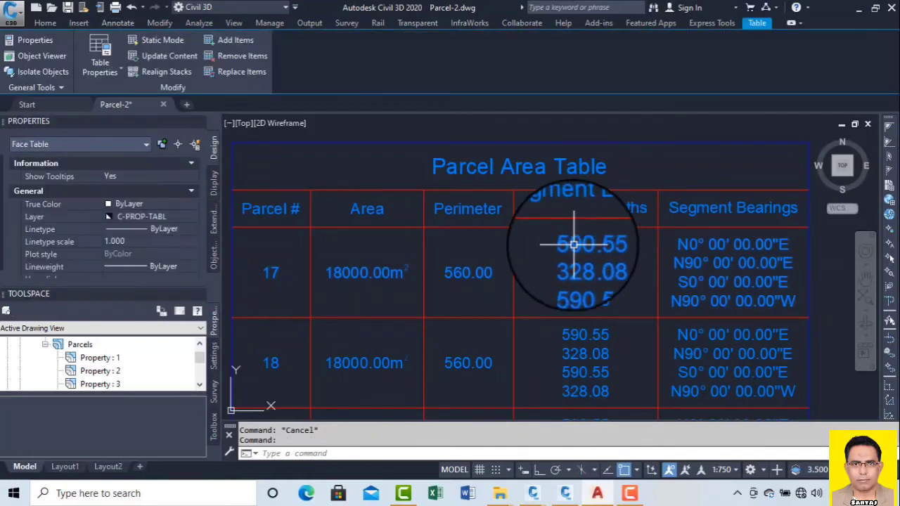
scroll(616, 264, "down", 5)
left_click(605, 264)
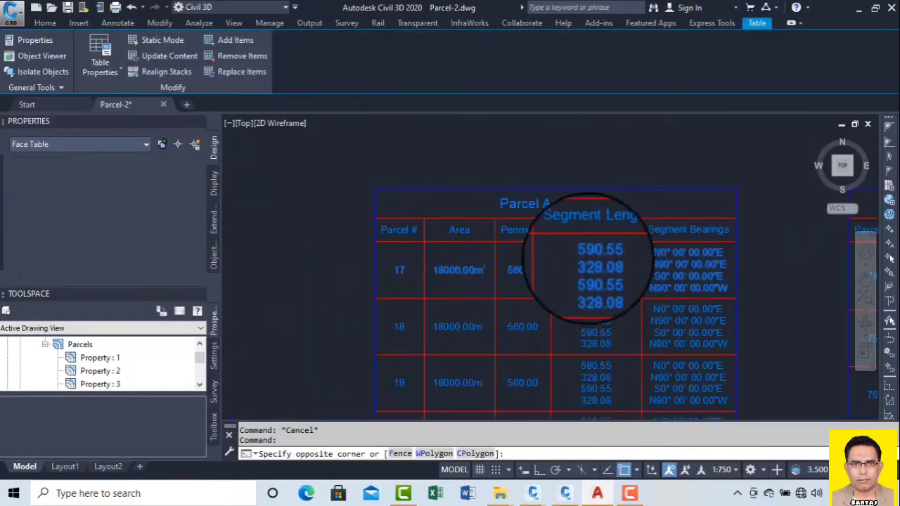
right_click(596, 261)
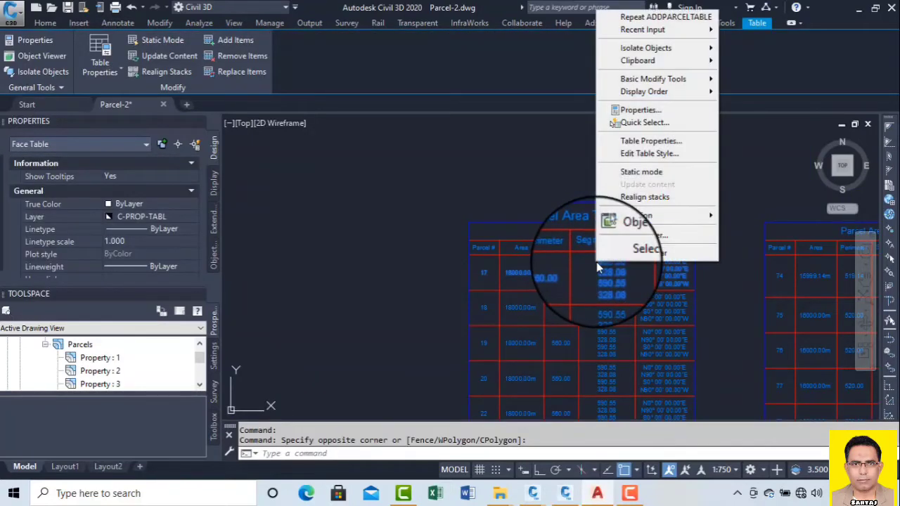
left_click(655, 144)
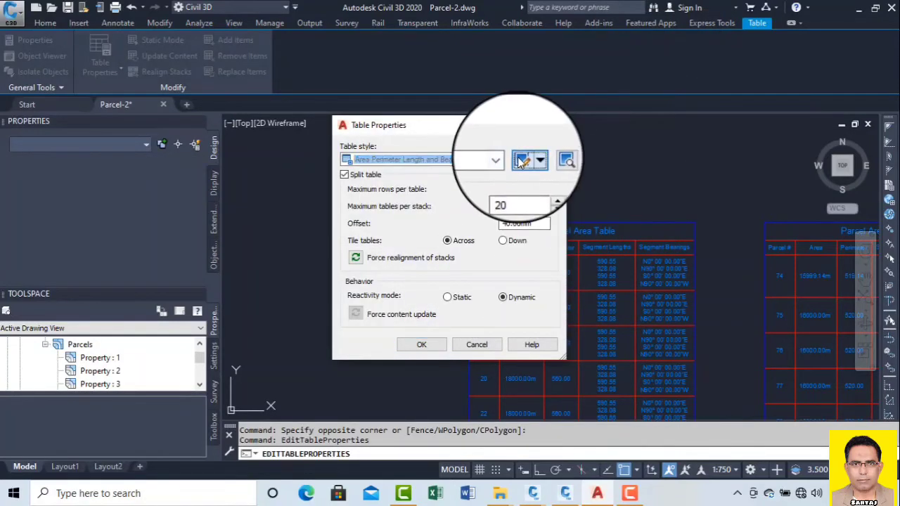
left_click(520, 161)
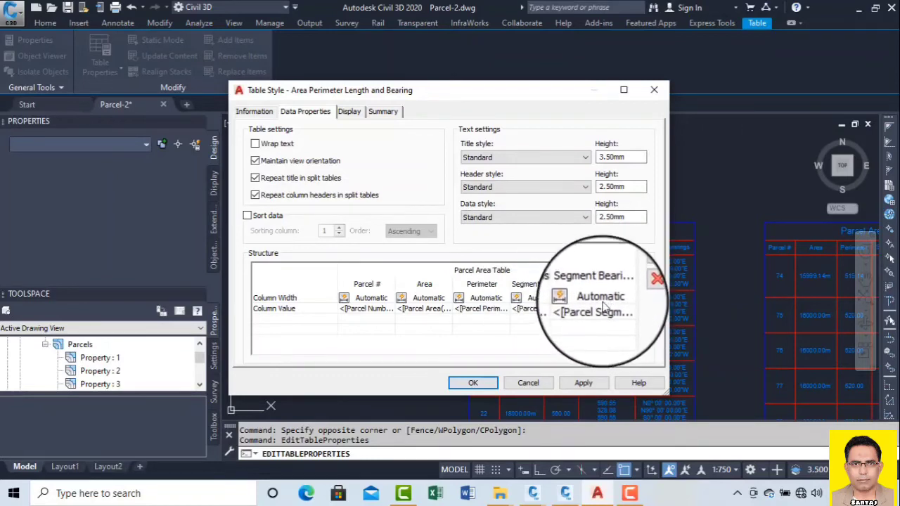
Add a column after Segment Bearings in the table style's structure and give it the header REMARKS.
left_click(602, 301)
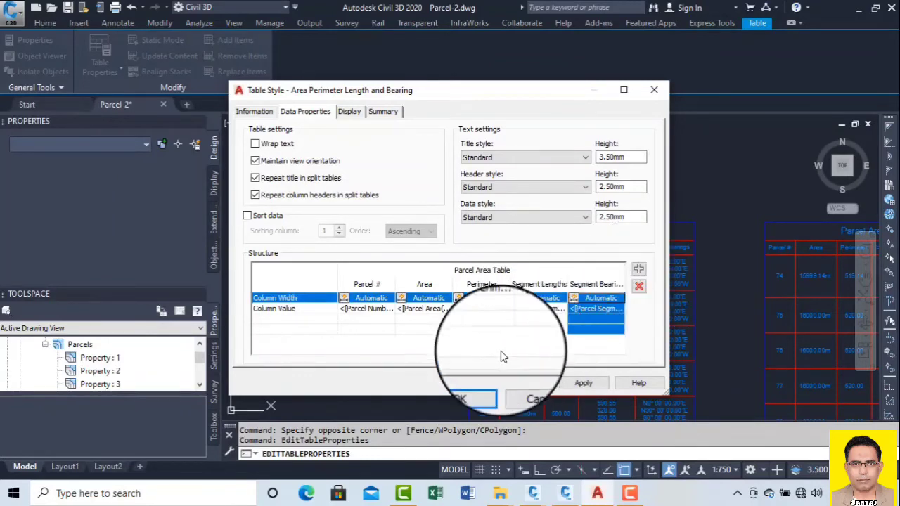
left_click(639, 270)
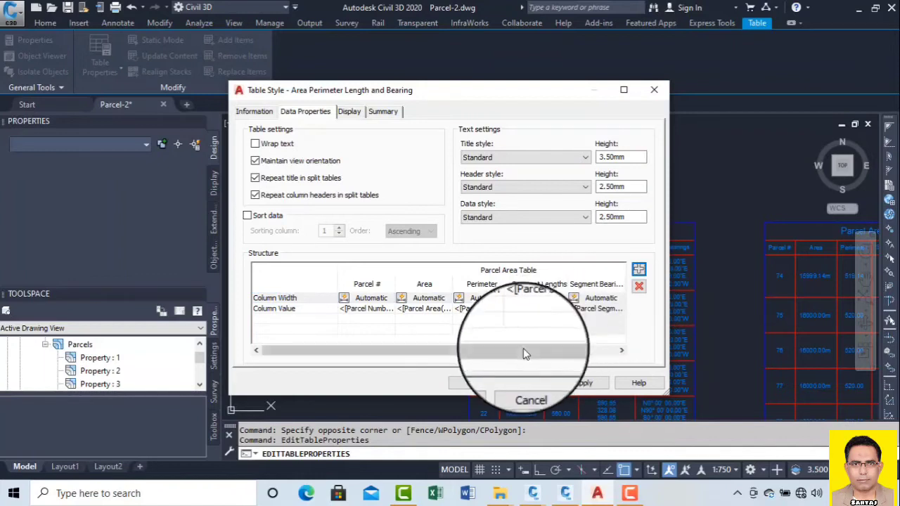
left_click_drag(523, 348, 619, 349)
left_click(604, 298)
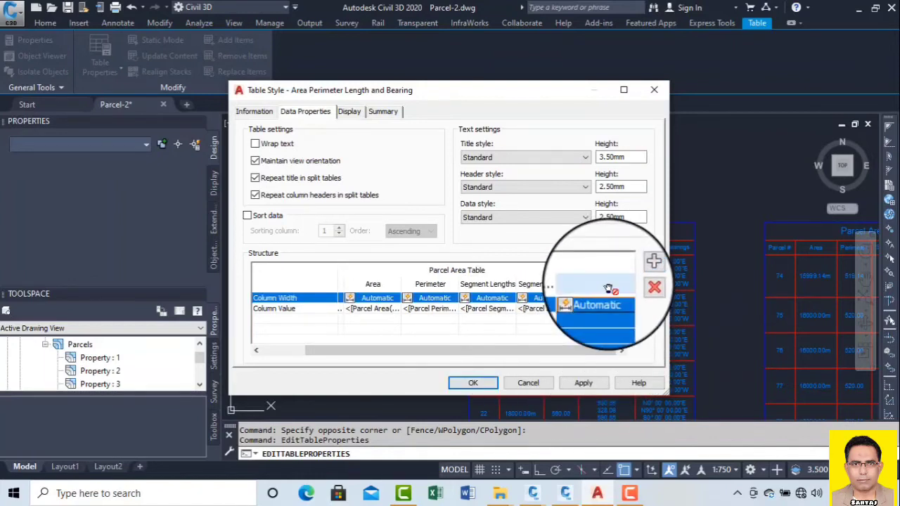
double_click(607, 289)
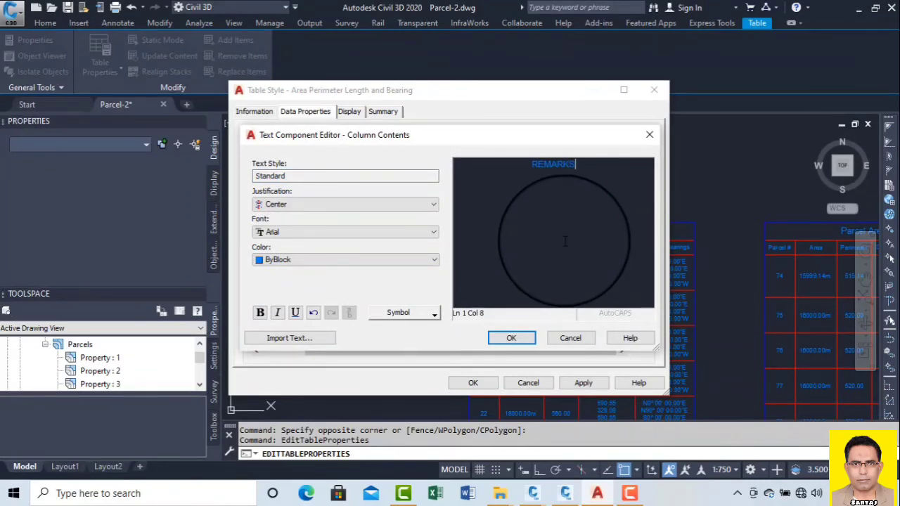
left_click(518, 338)
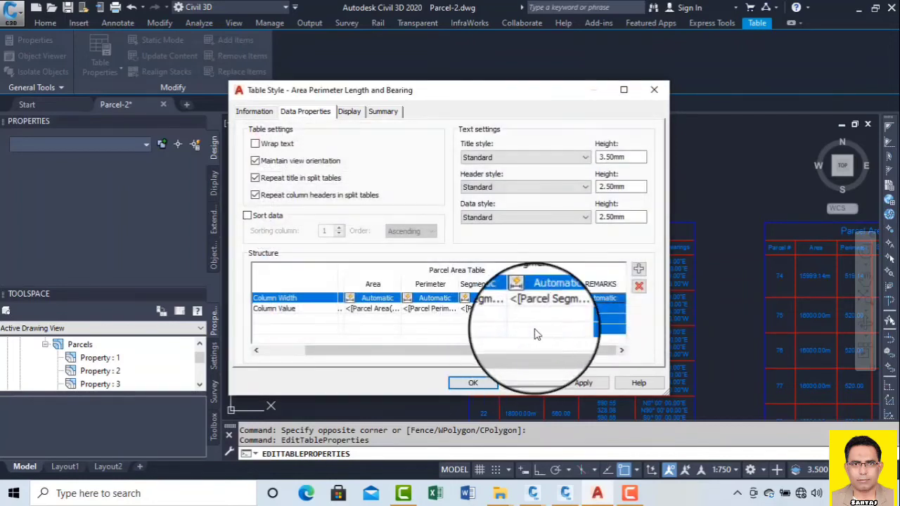
Check the properties available for the REMARKS column value, leave the value empty, and accept the table style and table properties.
double_click(608, 307)
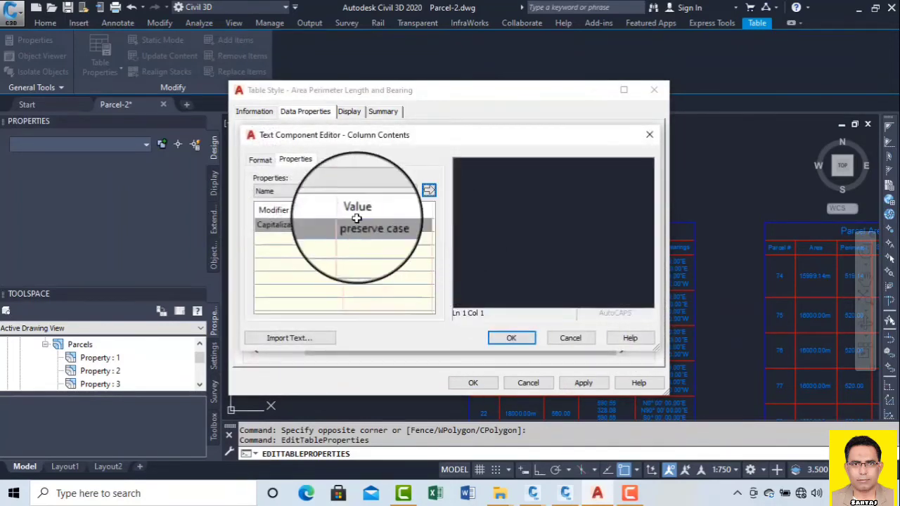
left_click(317, 189)
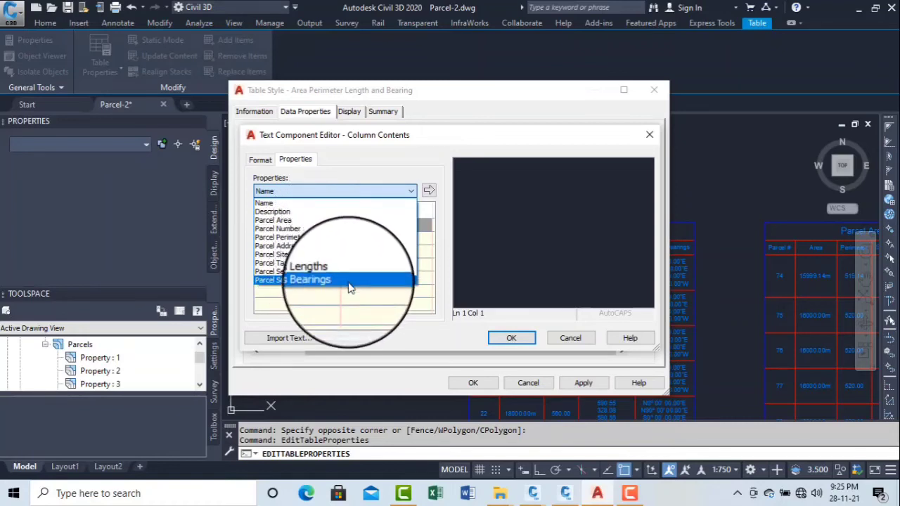
left_click(512, 340)
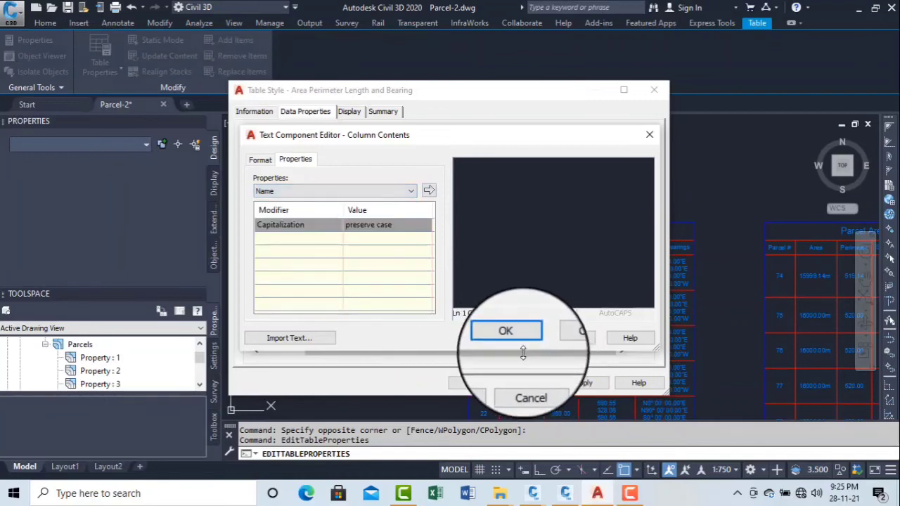
left_click(653, 134)
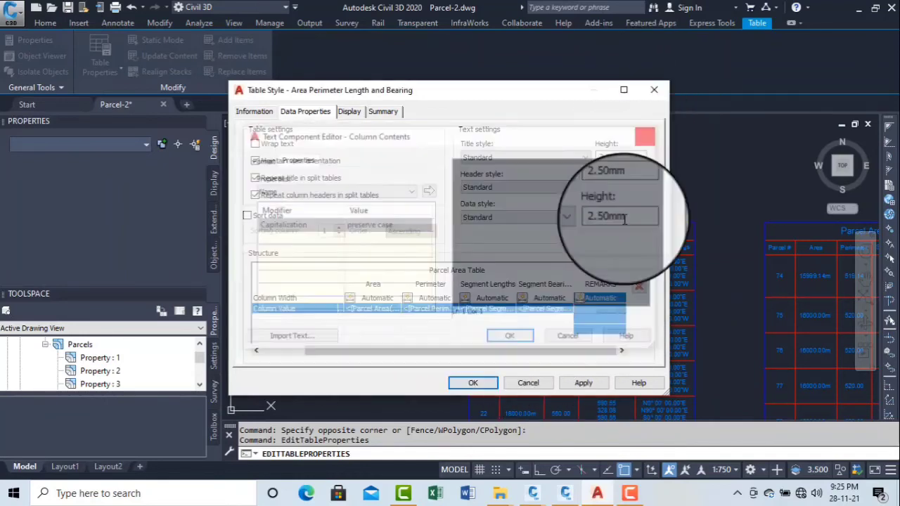
left_click(474, 381)
left_click(413, 345)
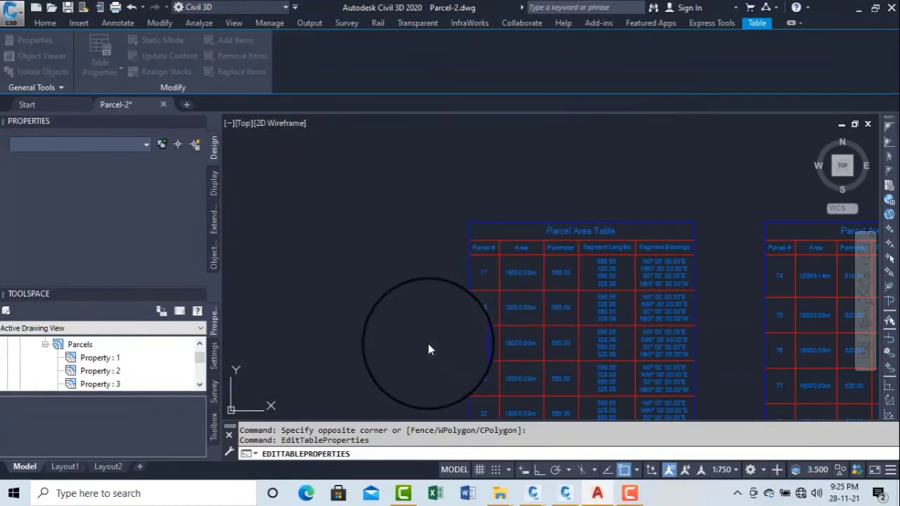
Examine the REMARKS column in the split Parcel Area Tables and review the parcel blocks and lot grids across the drawing.
scroll(486, 173, "up", 6)
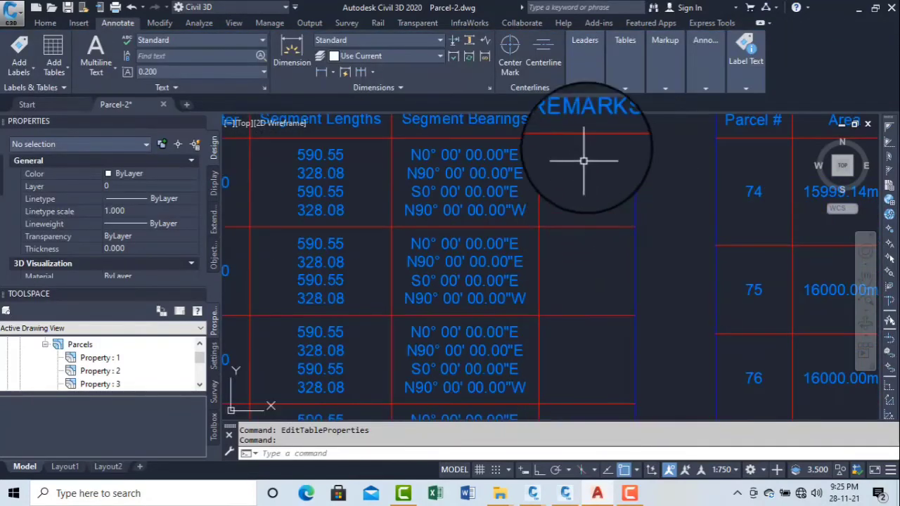
middle_click_drag(583, 156, 538, 241)
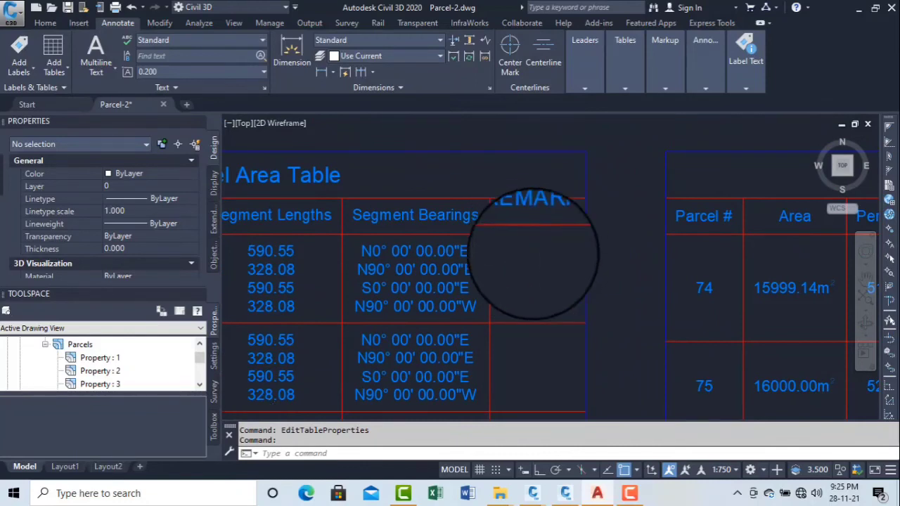
scroll(533, 253, "down", 5)
scroll(693, 209, "up", 6)
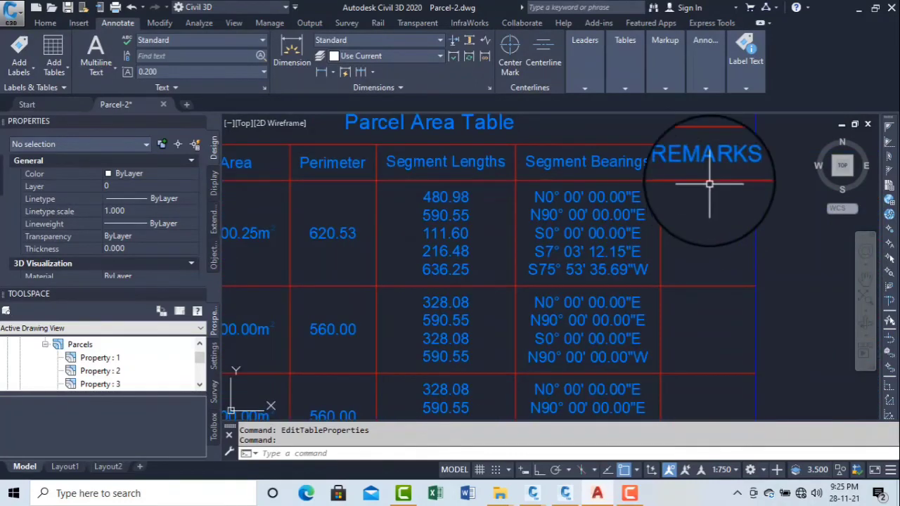
scroll(709, 184, "down", 5)
scroll(693, 284, "down", 4)
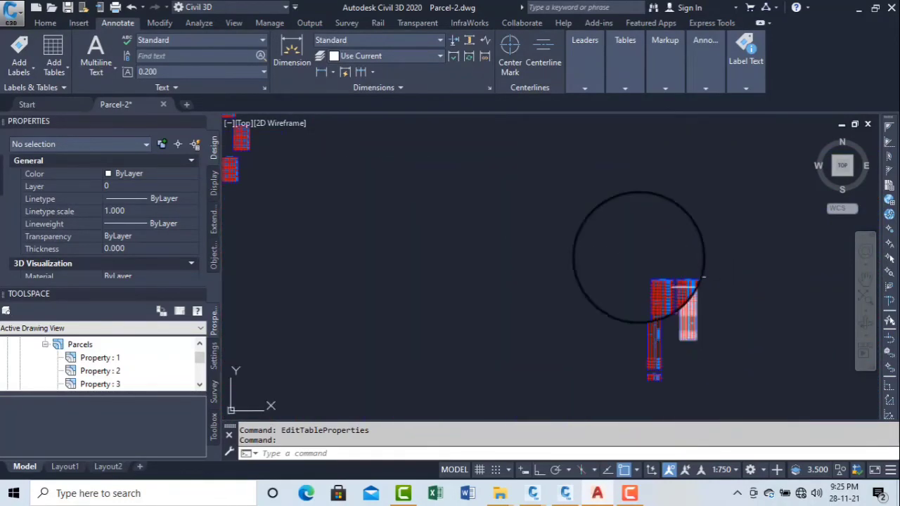
scroll(553, 260, "up", 3)
scroll(444, 201, "up", 2)
middle_click_drag(444, 201, 478, 325)
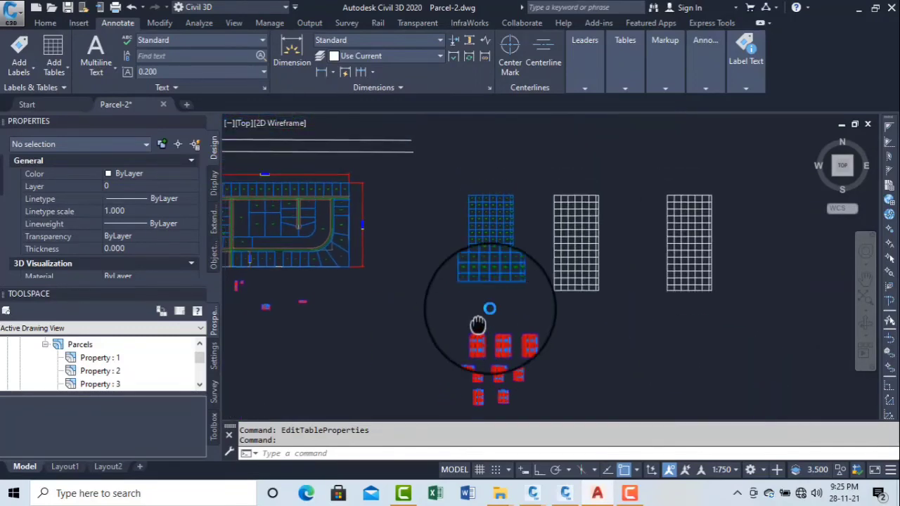
scroll(496, 215, "up", 4)
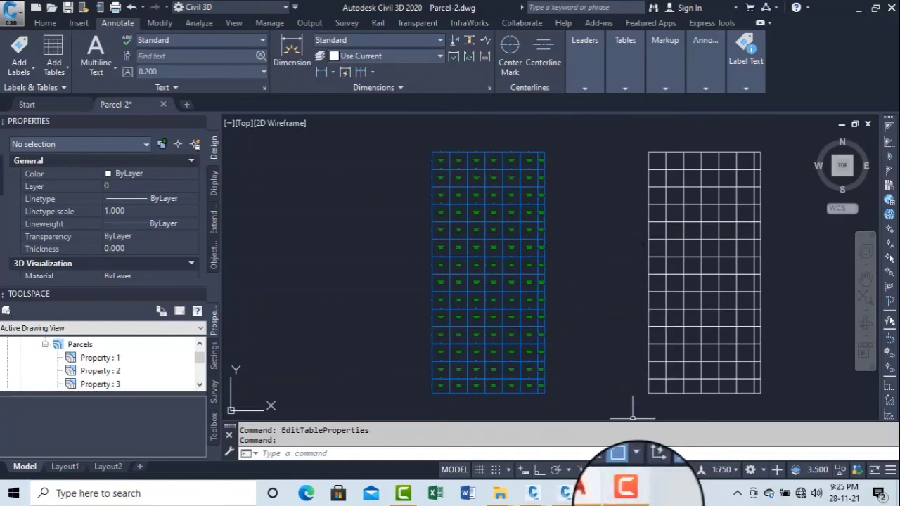
left_click(628, 492)
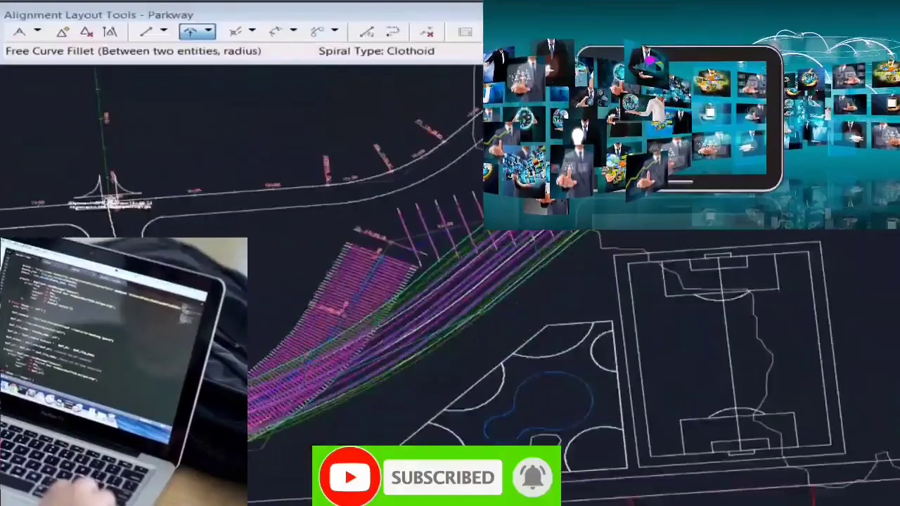